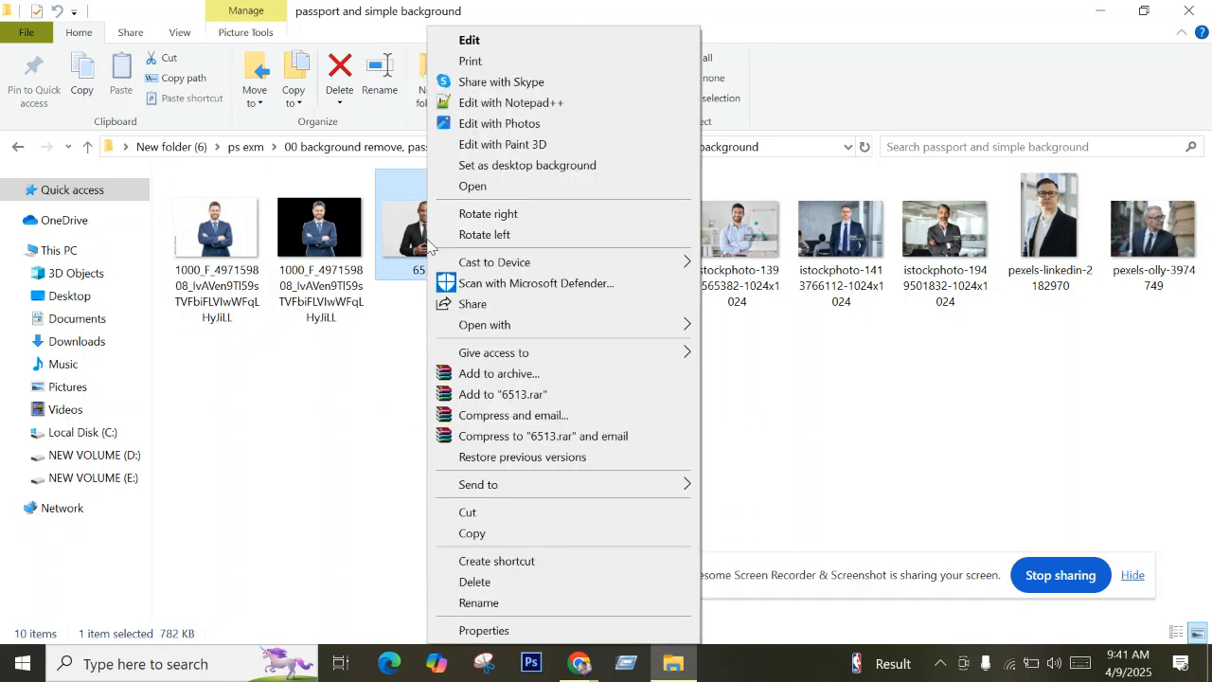
left_click(405, 380)
right_click(404, 380)
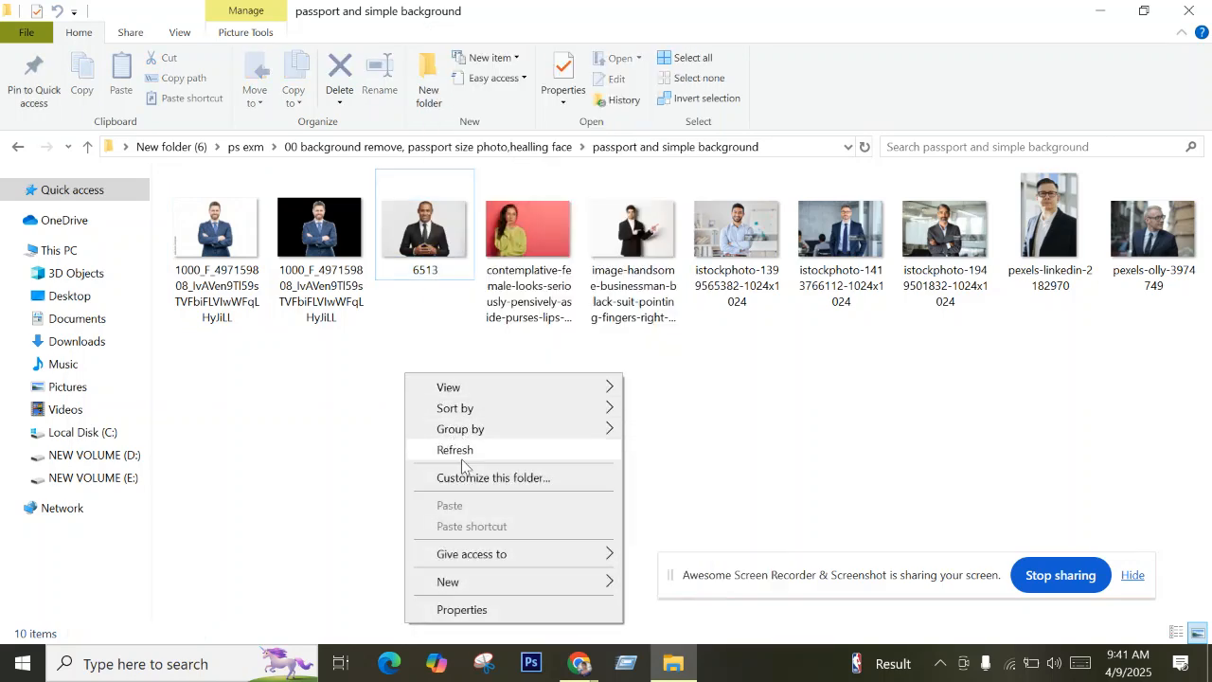
left_click(463, 455)
left_click(370, 320)
right_click(408, 334)
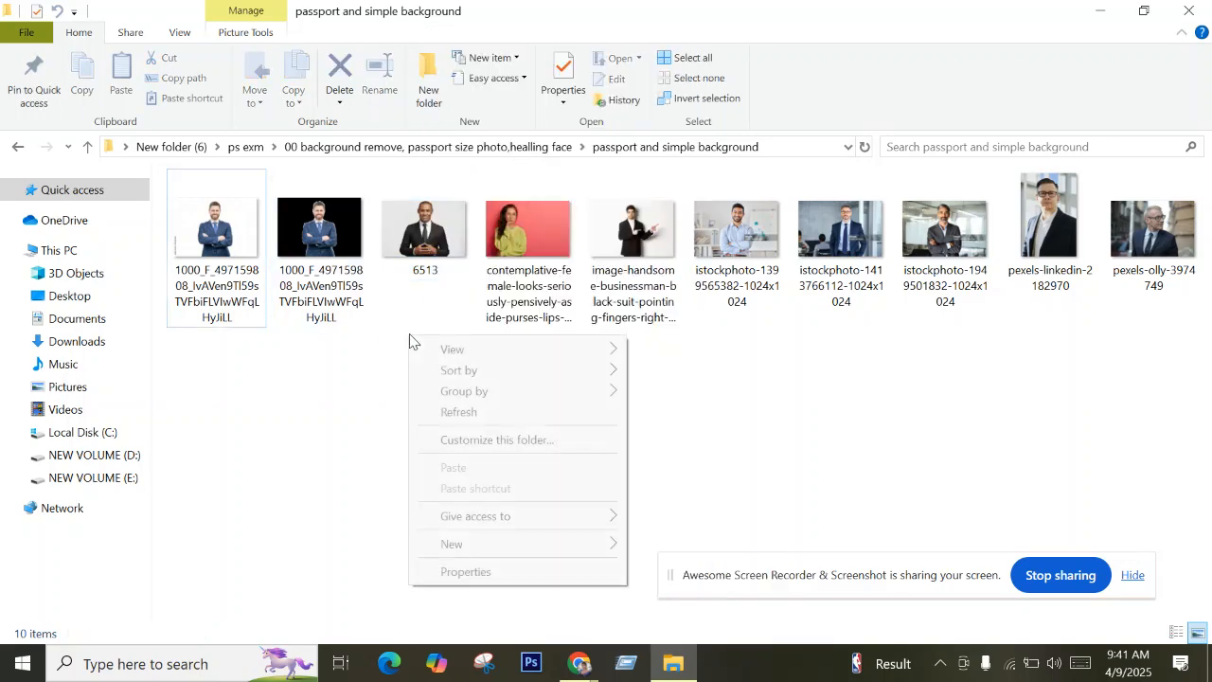
Try to open the image 6513 with Adobe Photoshop 2020.
left_click(431, 245)
right_click(431, 245)
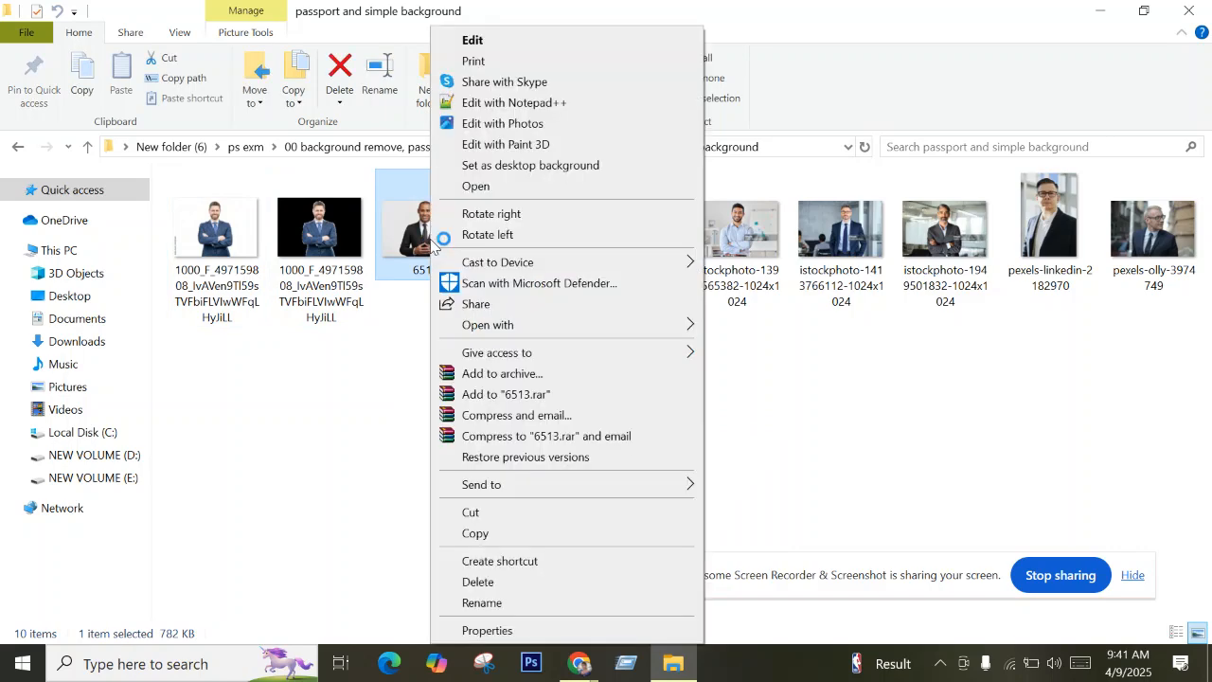
mouse_move(467, 327)
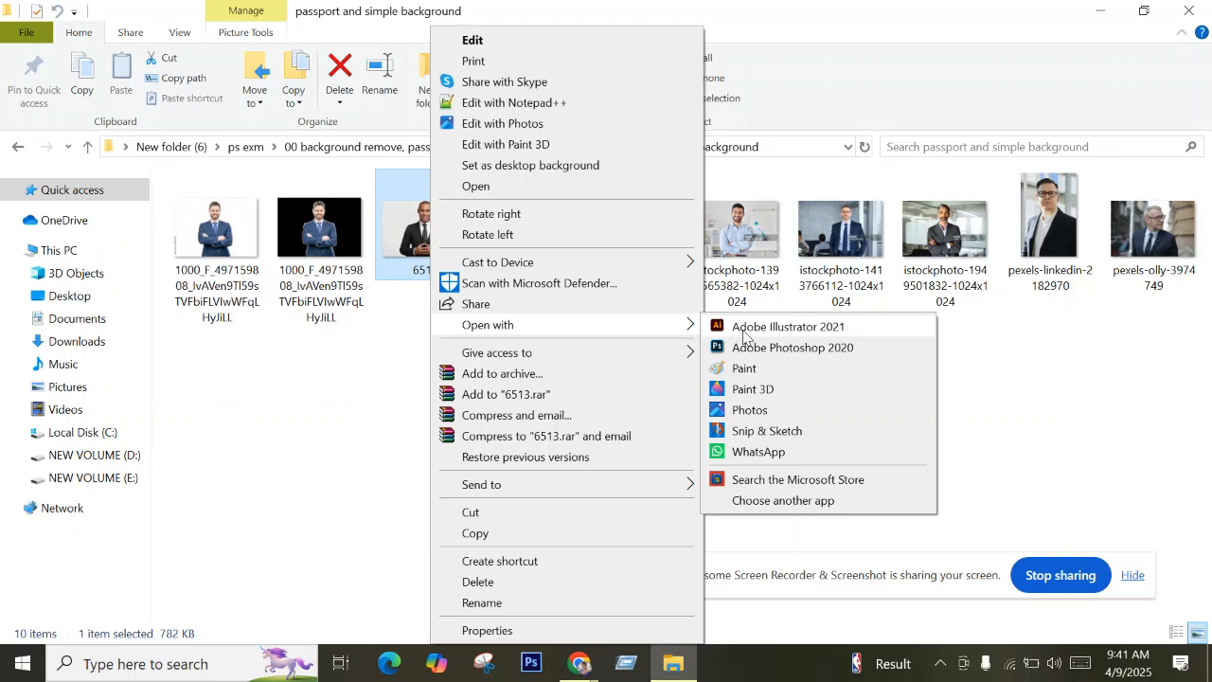
left_click(805, 347)
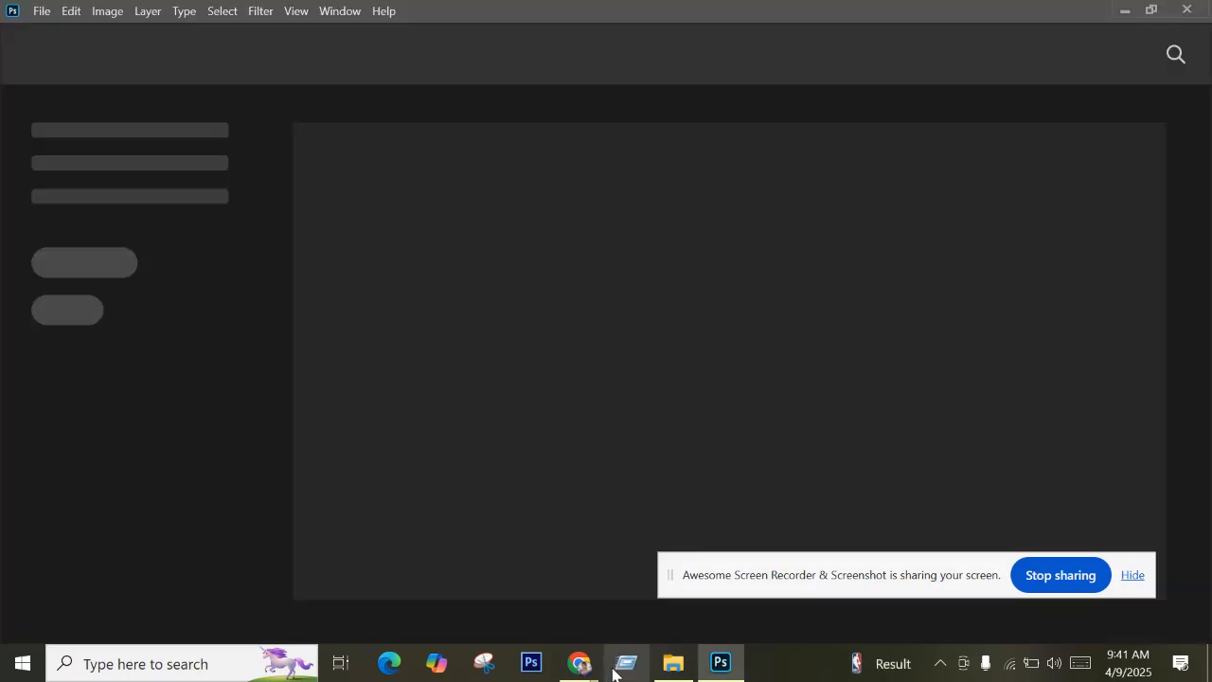
mouse_move(583, 667)
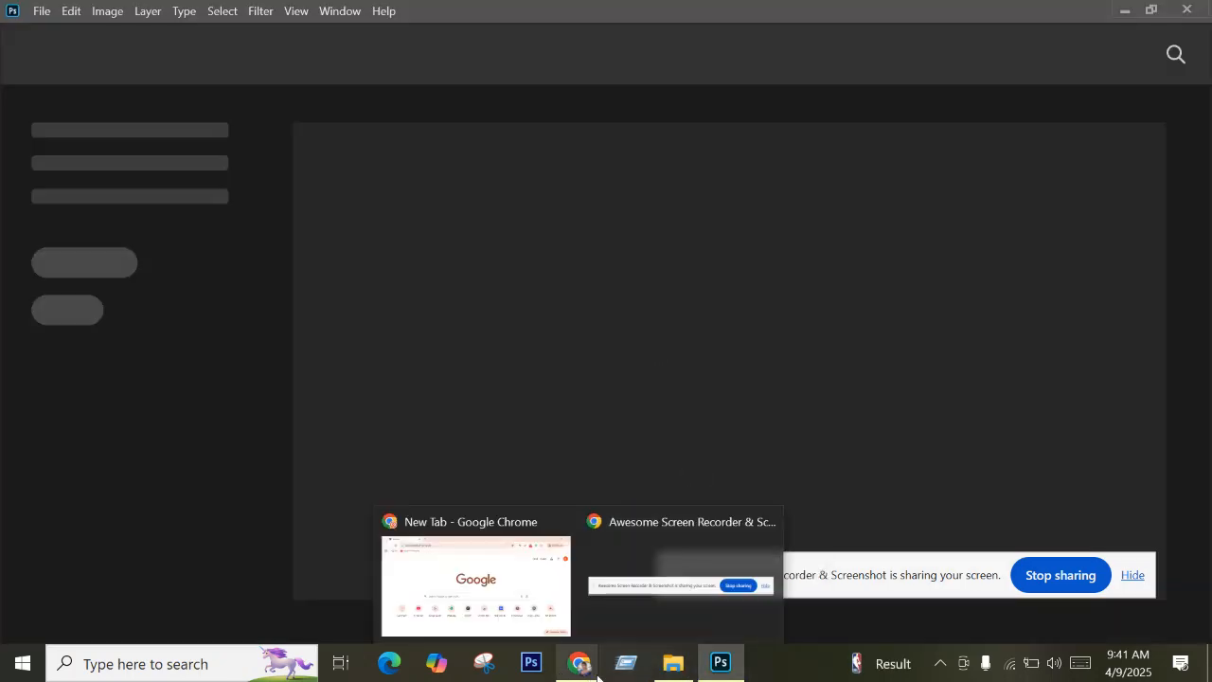
left_click(516, 617)
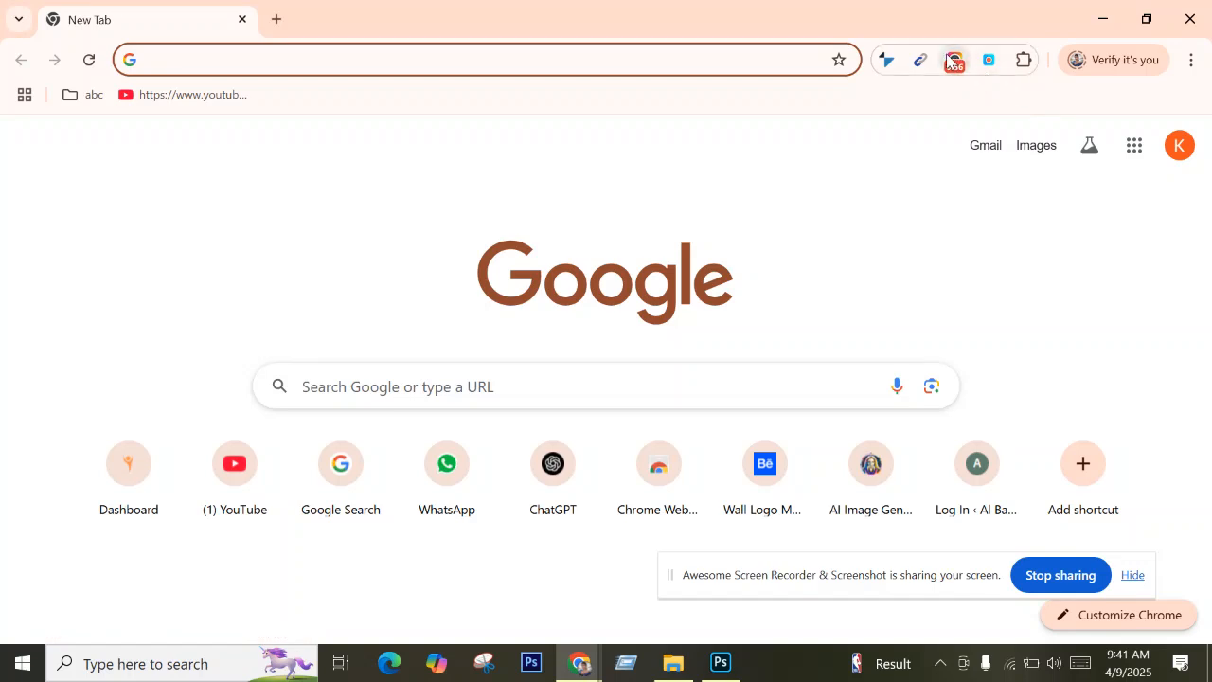
left_click(785, 246)
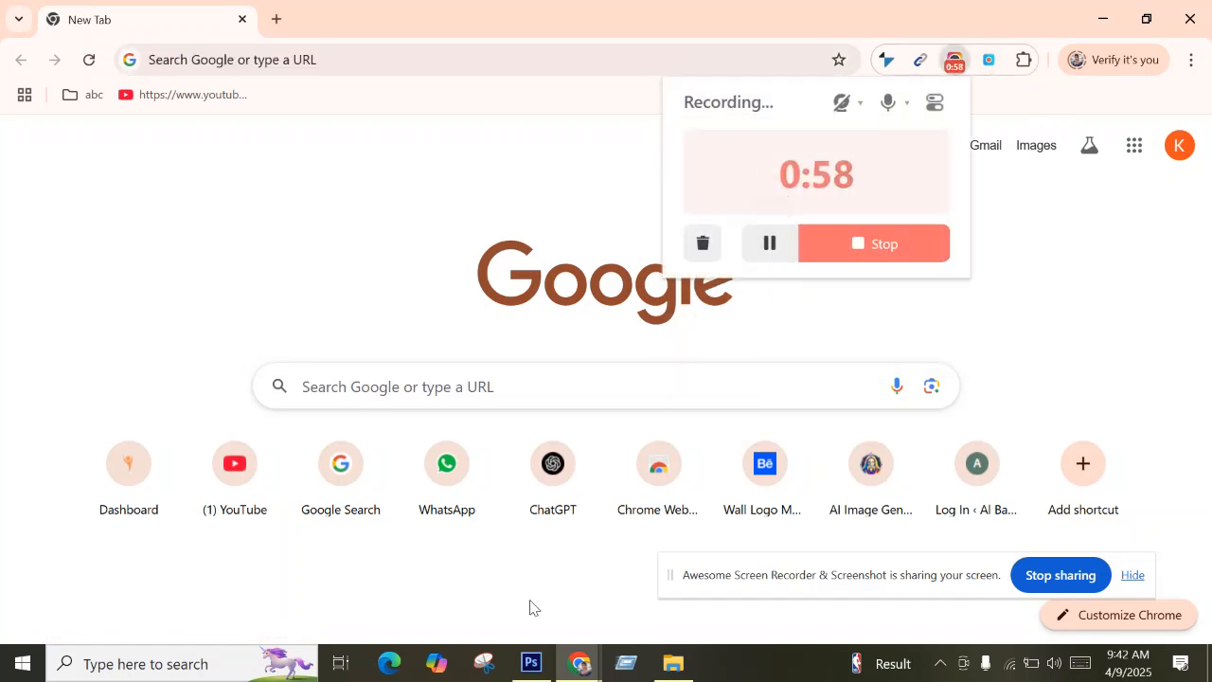
Return to the passport and simple background folder and open the image 6513 with Adobe Photoshop 2020.
left_click(673, 663)
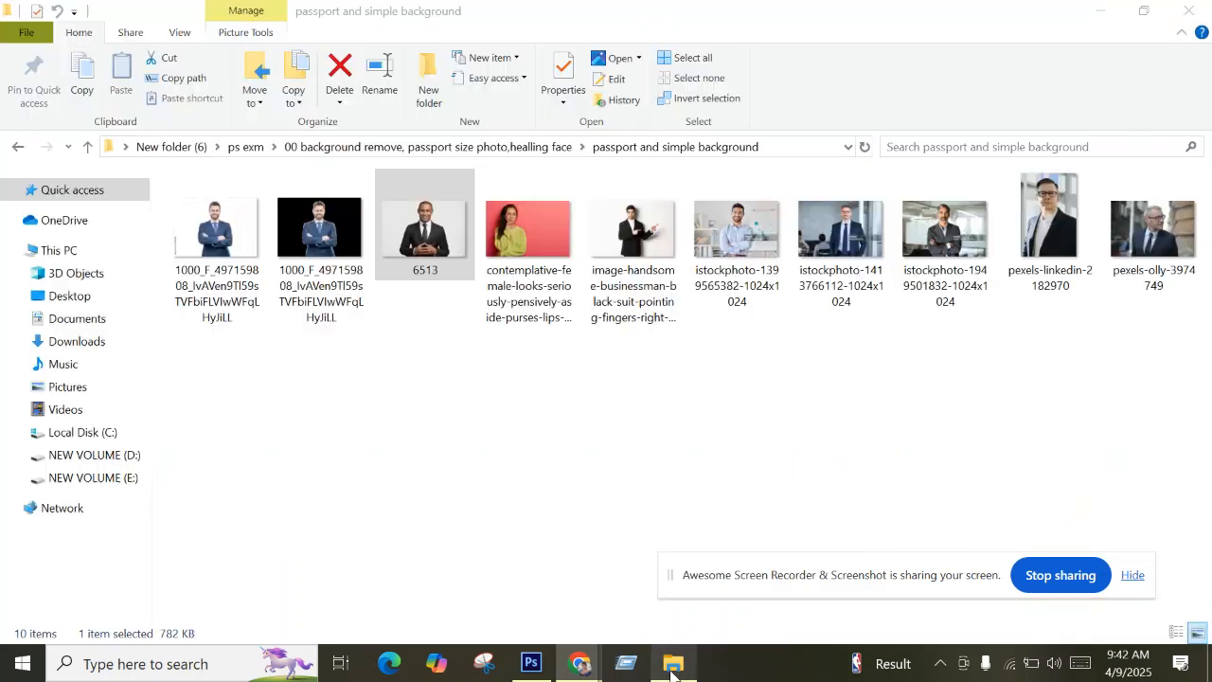
double_click(434, 239)
right_click(433, 236)
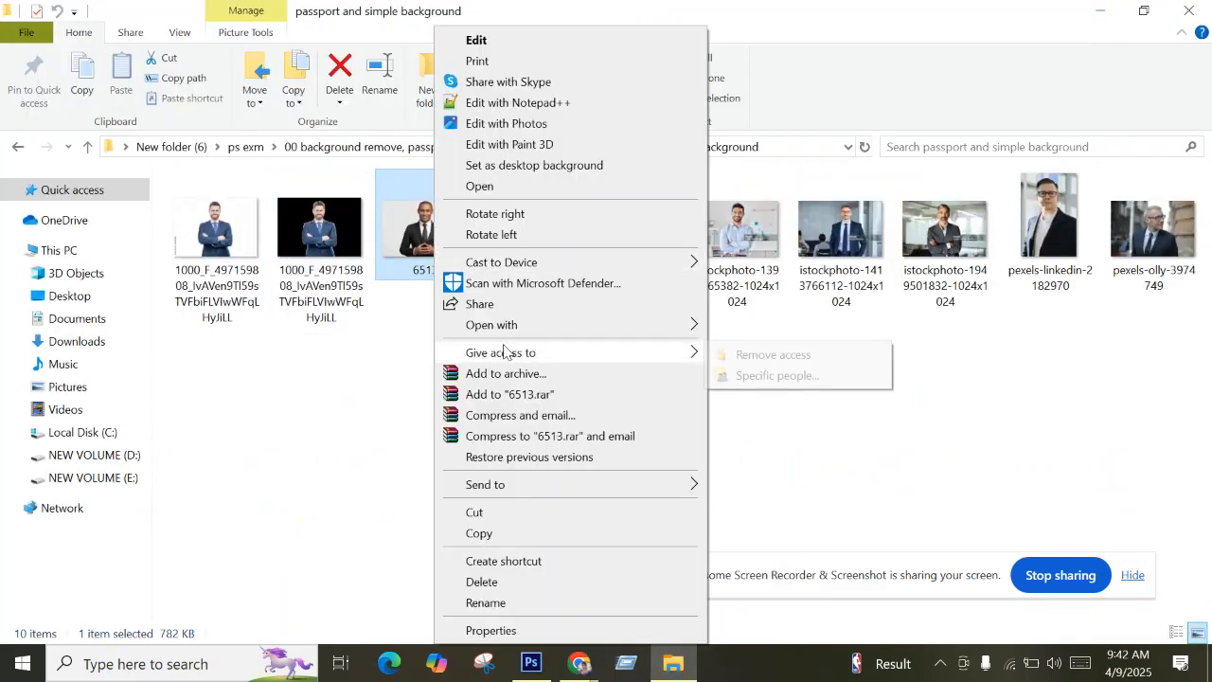
mouse_move(512, 326)
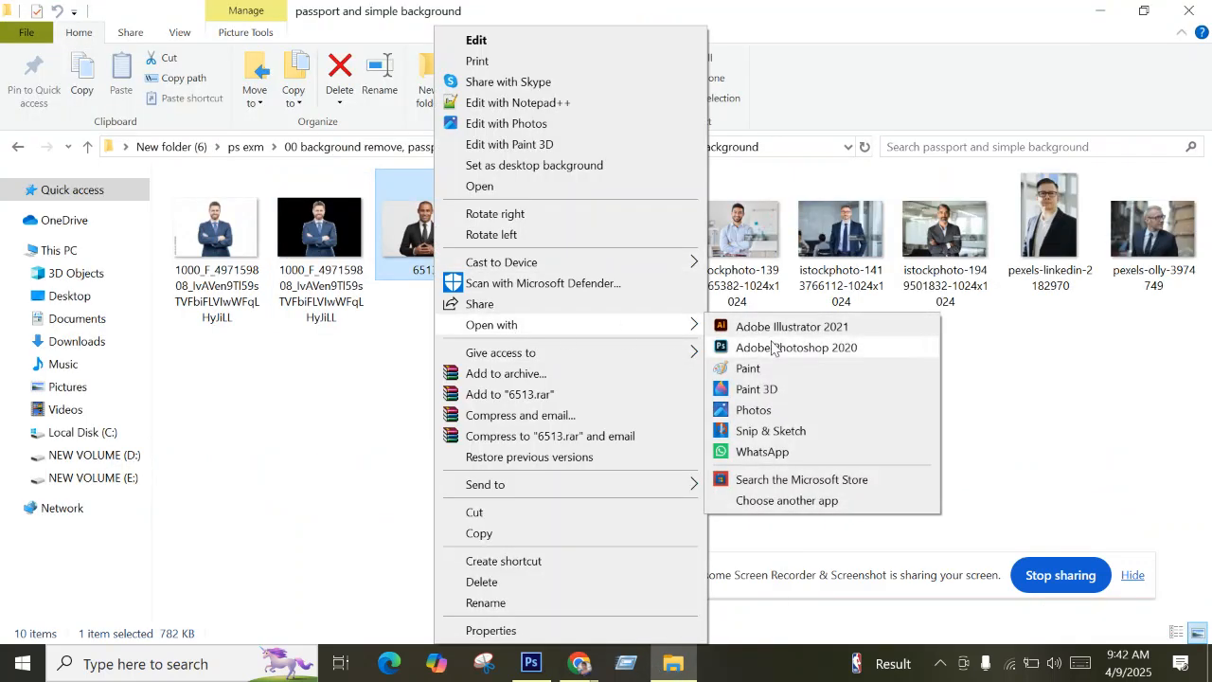
left_click(777, 348)
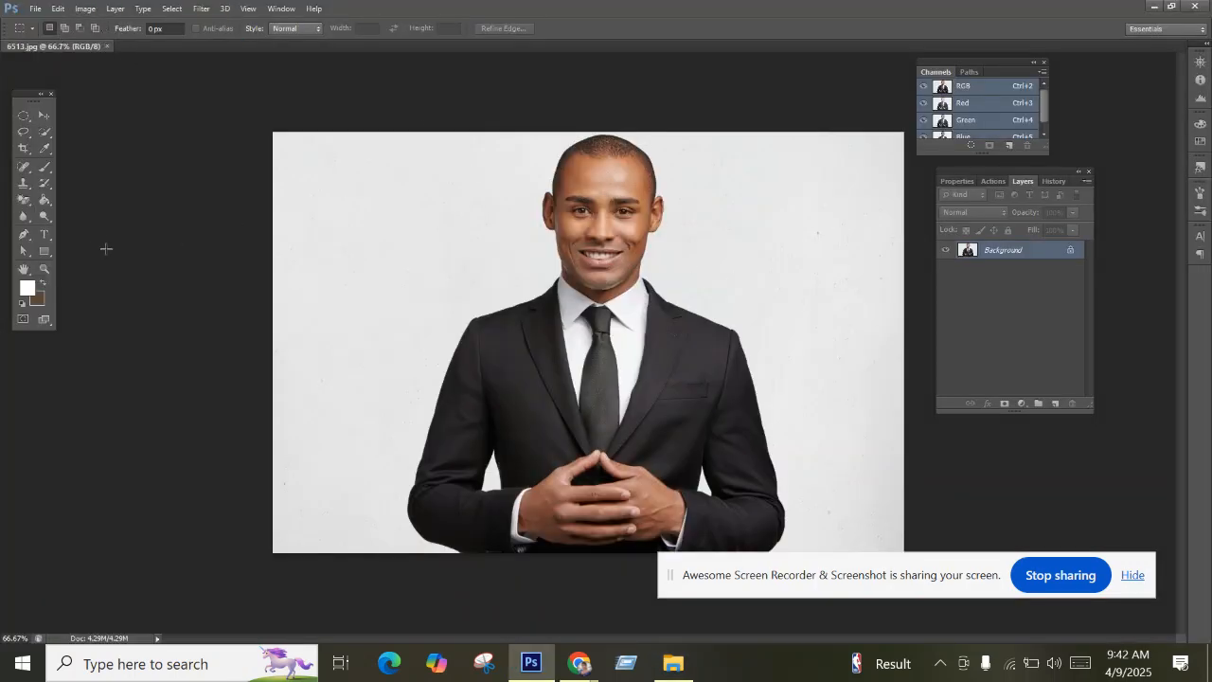
Select the man's head, suit and hands with the Quick Selection tool.
left_click(50, 135)
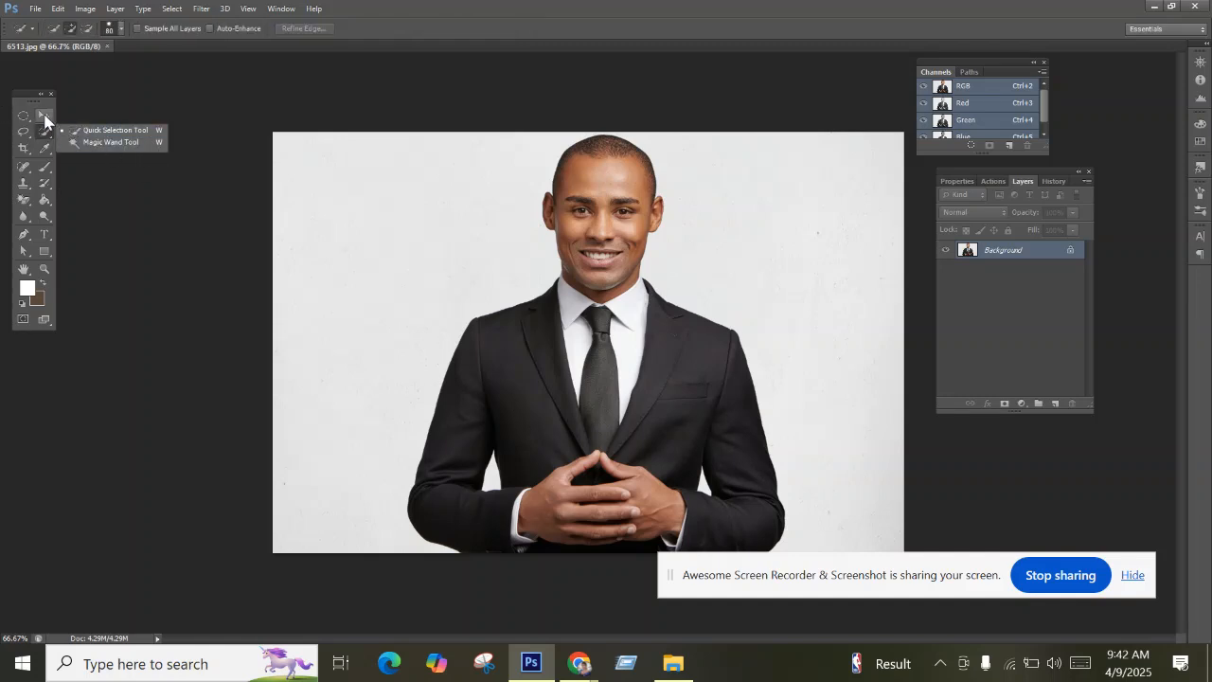
left_click(44, 117)
left_click(45, 135)
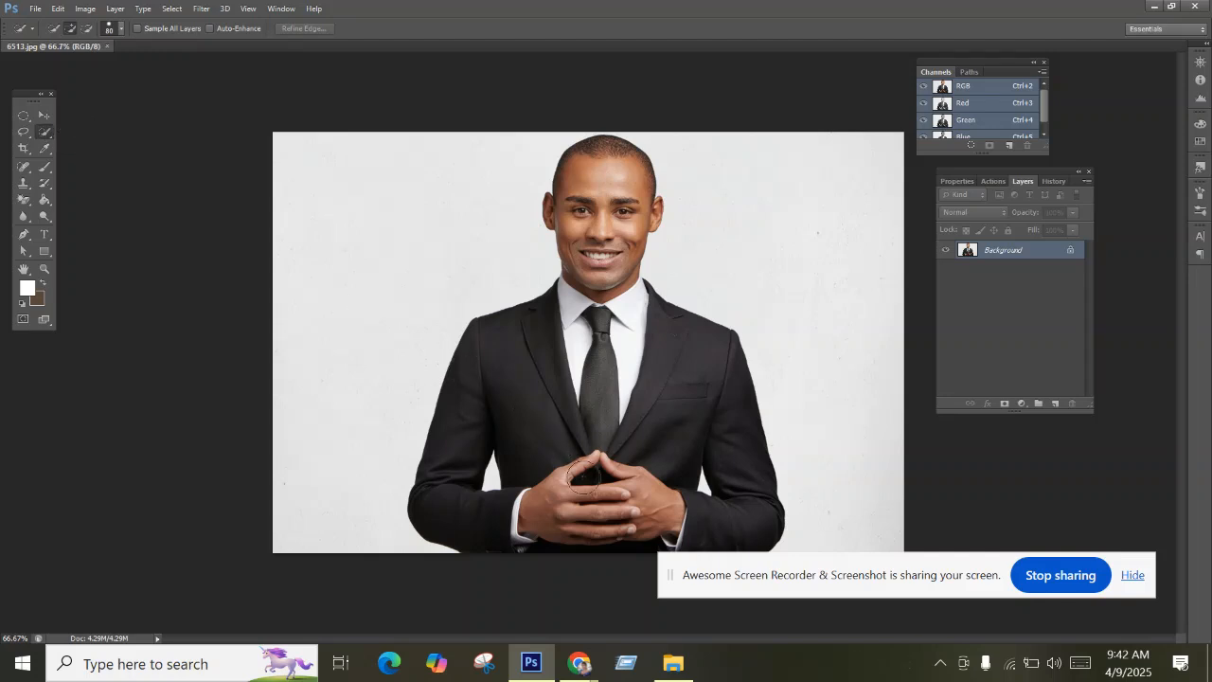
left_click(596, 547)
left_click_drag(596, 548, 601, 187)
left_click_drag(653, 277, 655, 297)
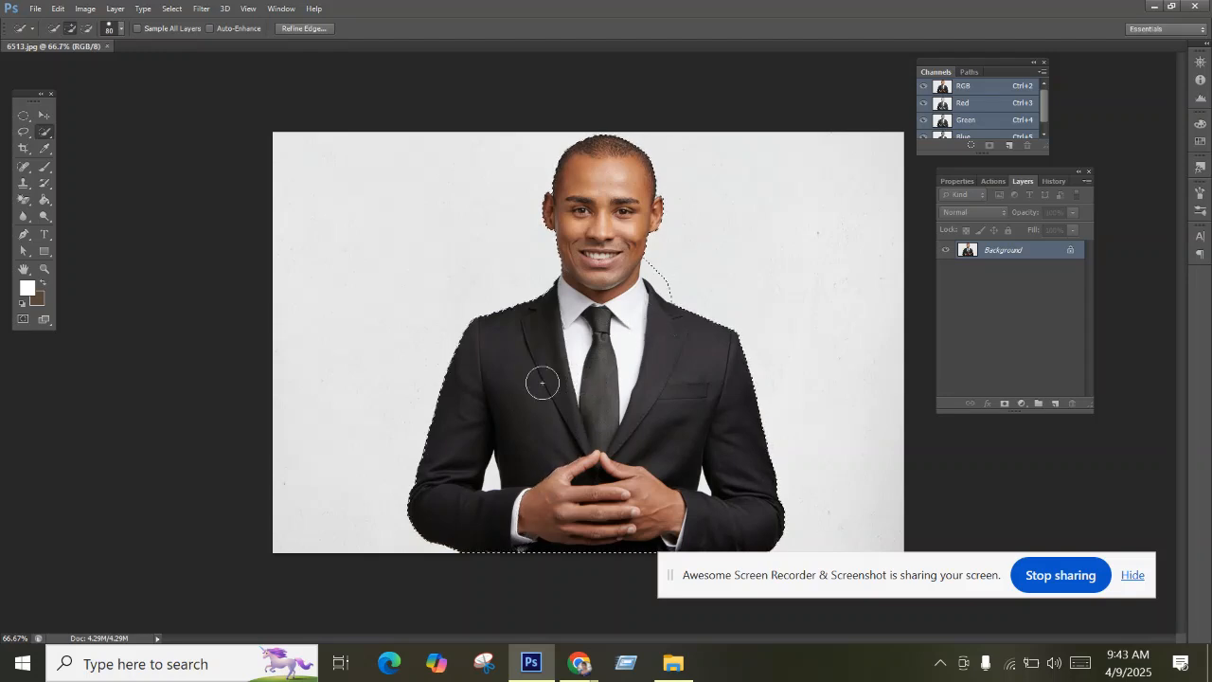
left_click_drag(520, 401, 571, 510)
Subtract the stray background beside the man's neck and collar from the selection, refining the edge with a 35 px brush.
left_click(86, 29)
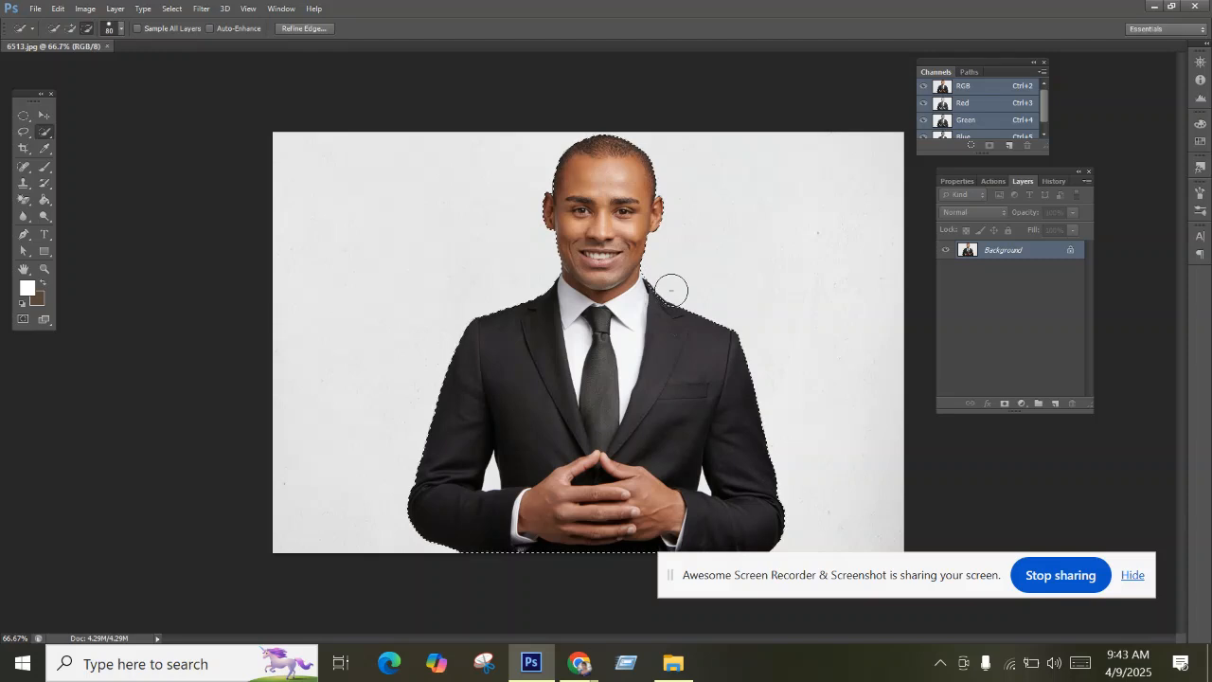
left_click(71, 28)
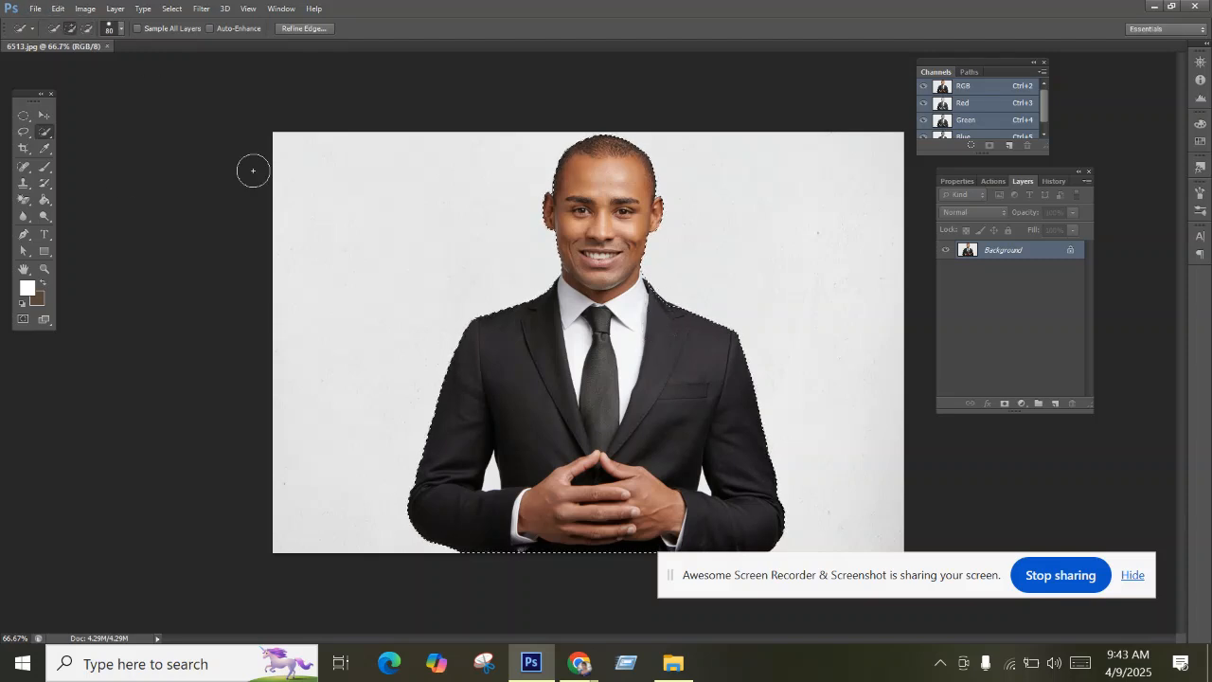
scroll(682, 318, "up", 2)
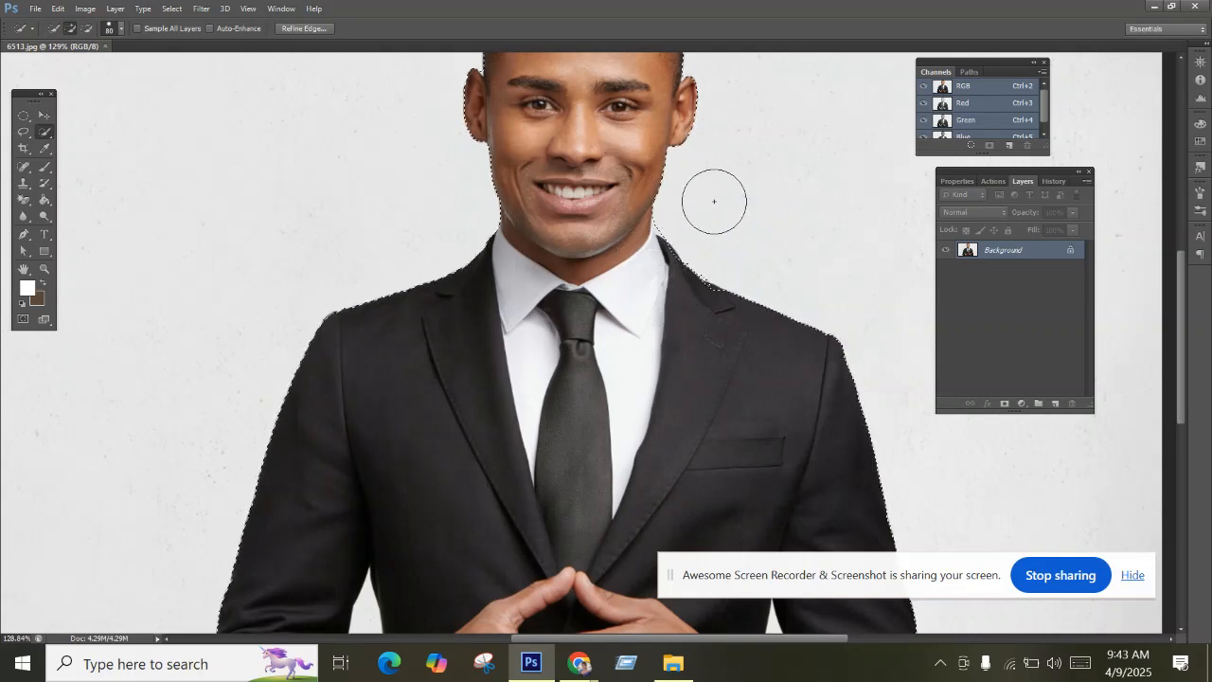
key("bracketleft")
key("bracketleft")
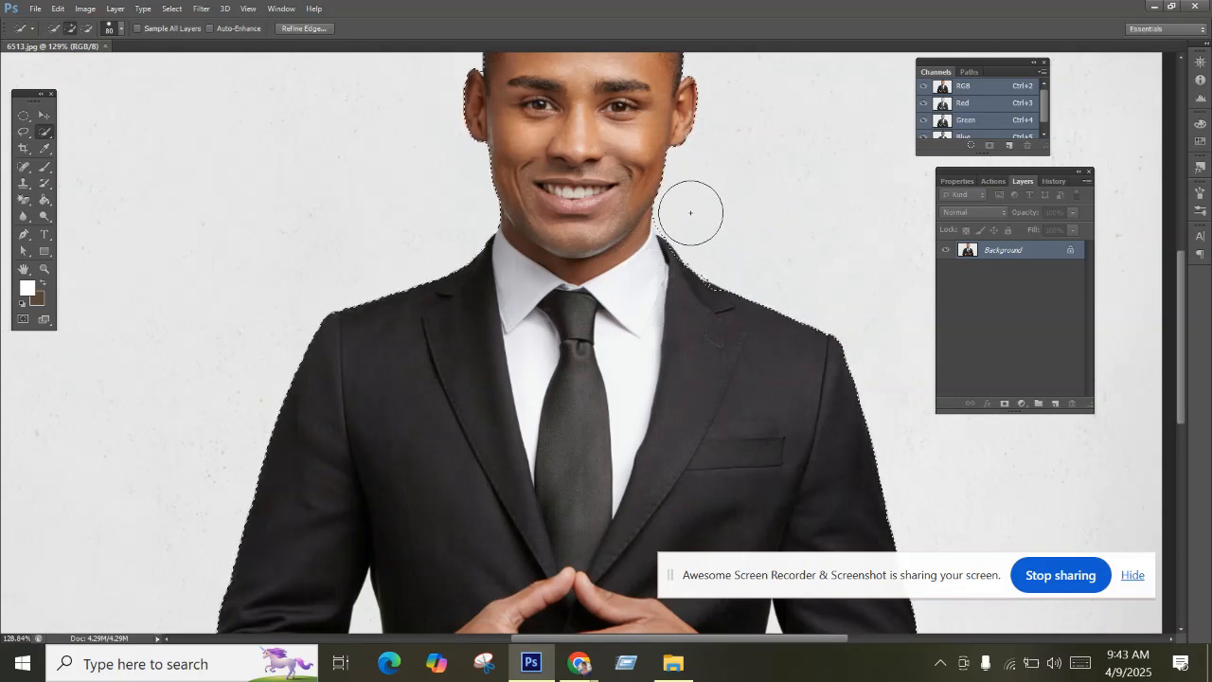
key("bracketleft")
key("bracketleft")
key("bracketleft")
key("bracketleft")
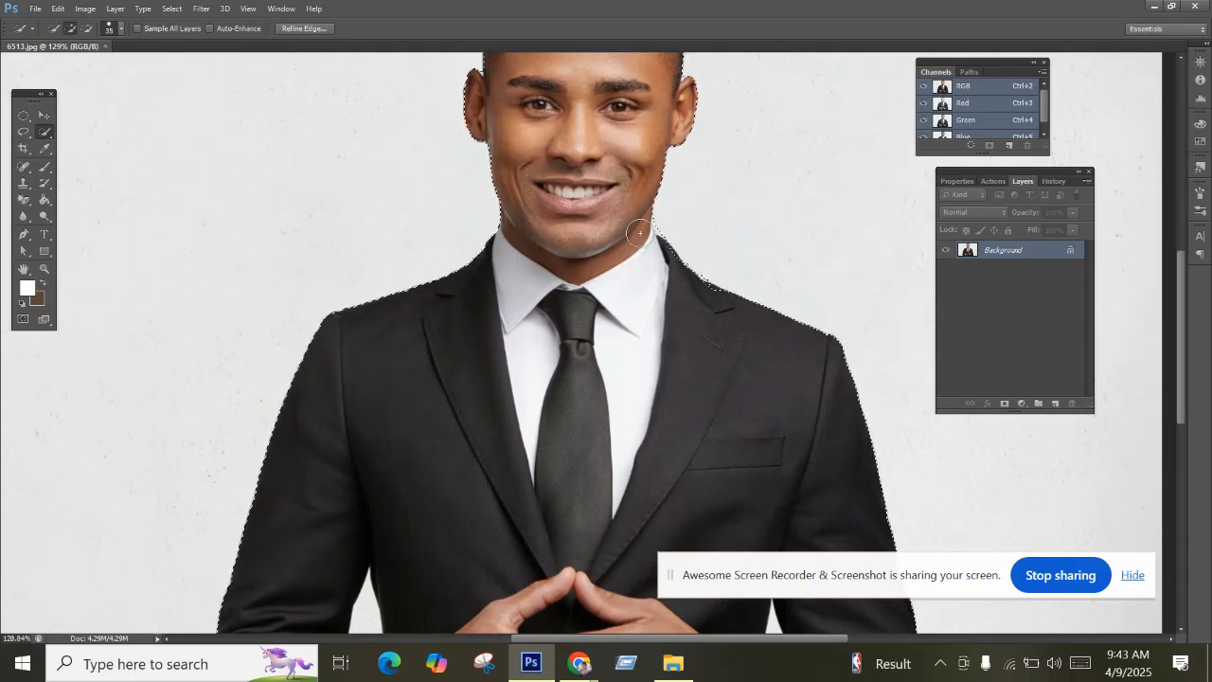
key("alt")
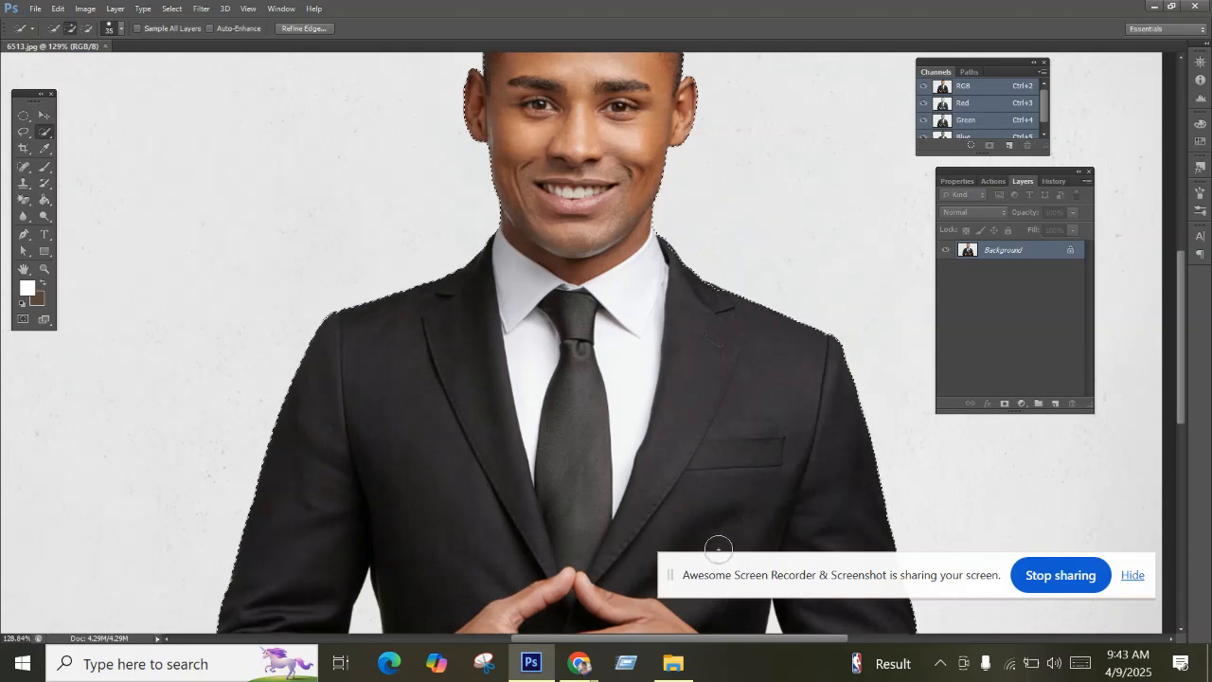
Subtract the background gaps between the arms and torso from the selection using an 18 px brush.
scroll(578, 461, "down", 3)
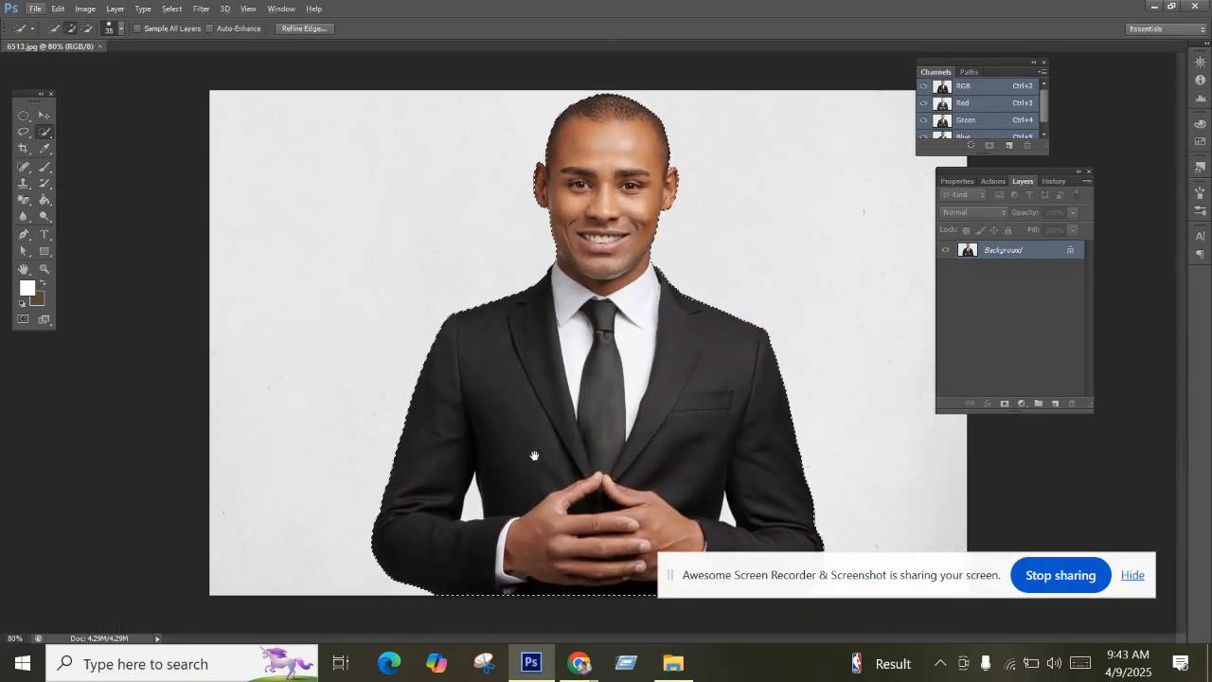
left_click_drag(823, 566, 906, 590)
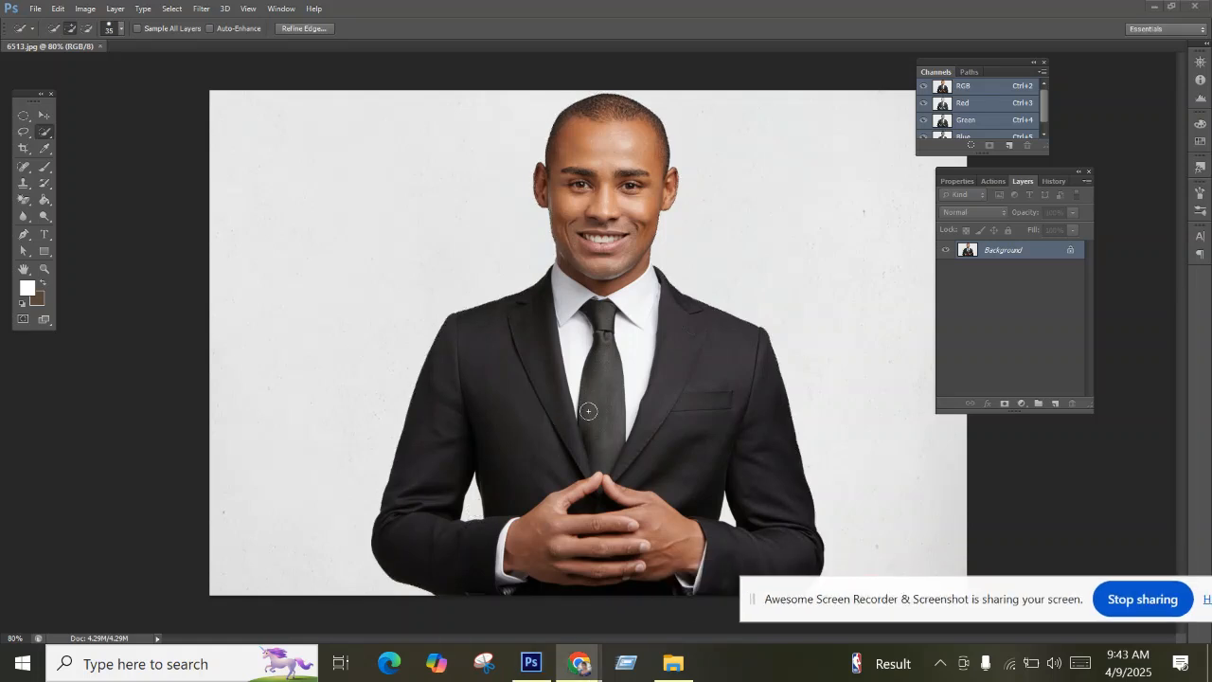
mouse_move(584, 419)
left_mouse_down()
mouse_move(597, 345)
mouse_move(631, 369)
mouse_move(601, 503)
left_mouse_up()
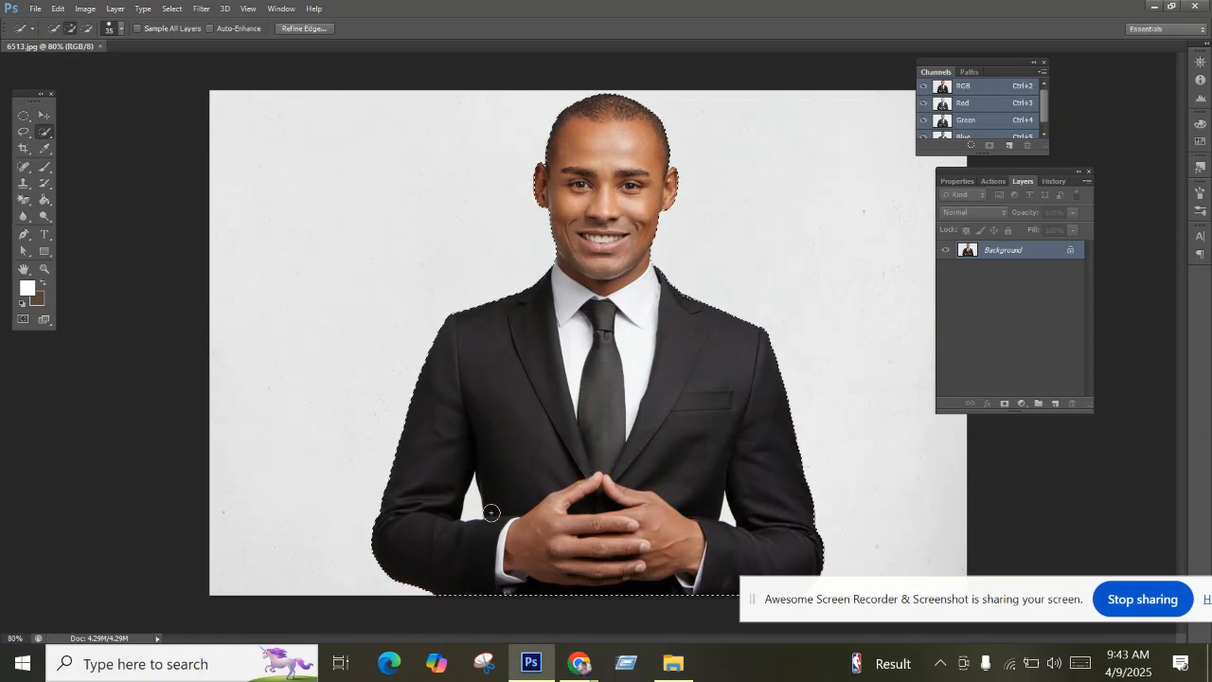
key("alt")
left_click(86, 30)
left_click(118, 30)
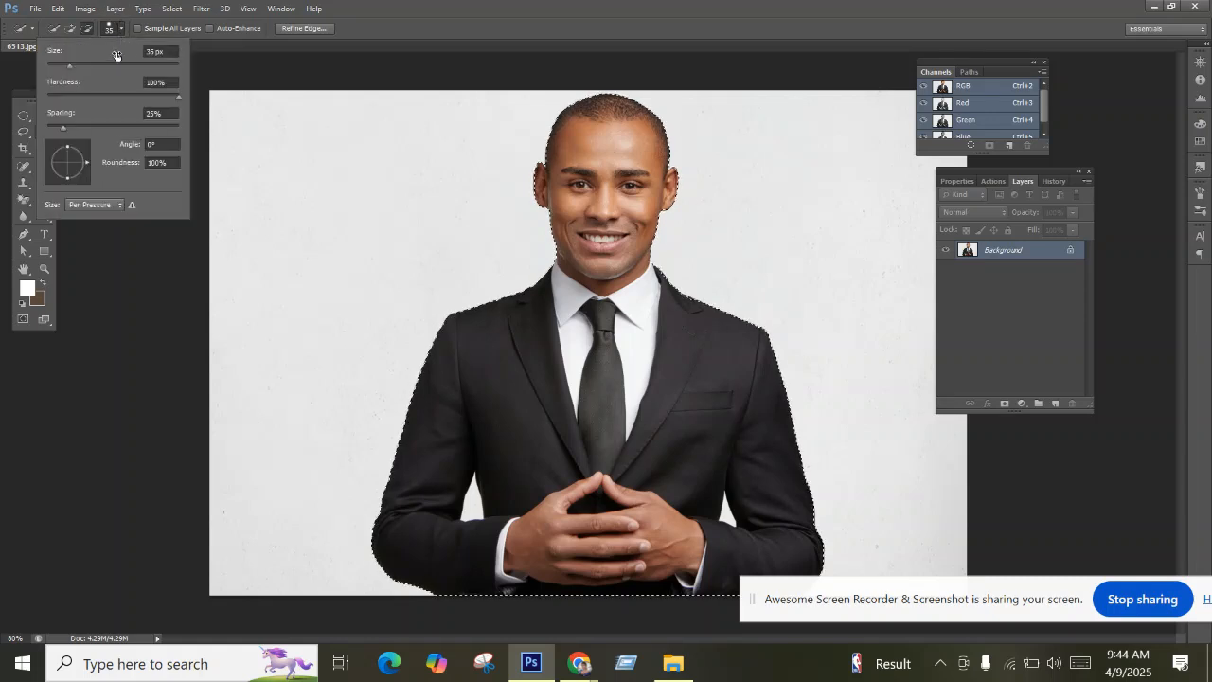
left_click_drag(76, 64, 67, 64)
left_click(472, 501)
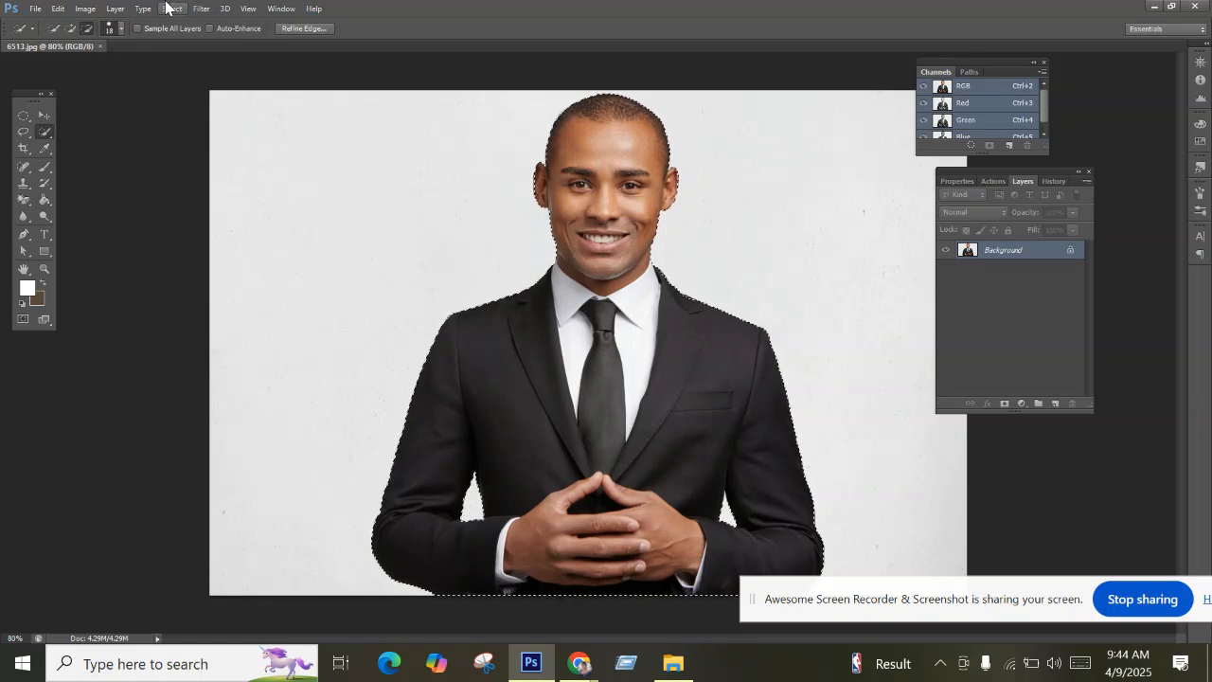
left_click(70, 28)
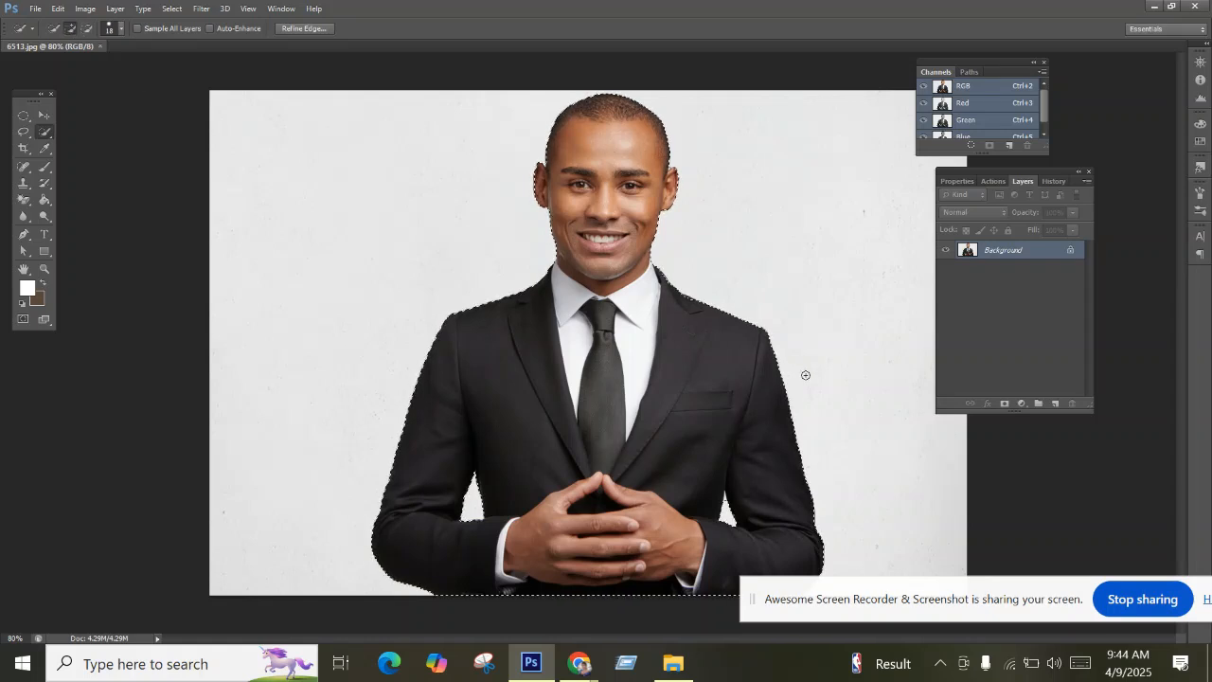
Copy the selected man to a new layer and hide the Background layer.
key("ctrl+j")
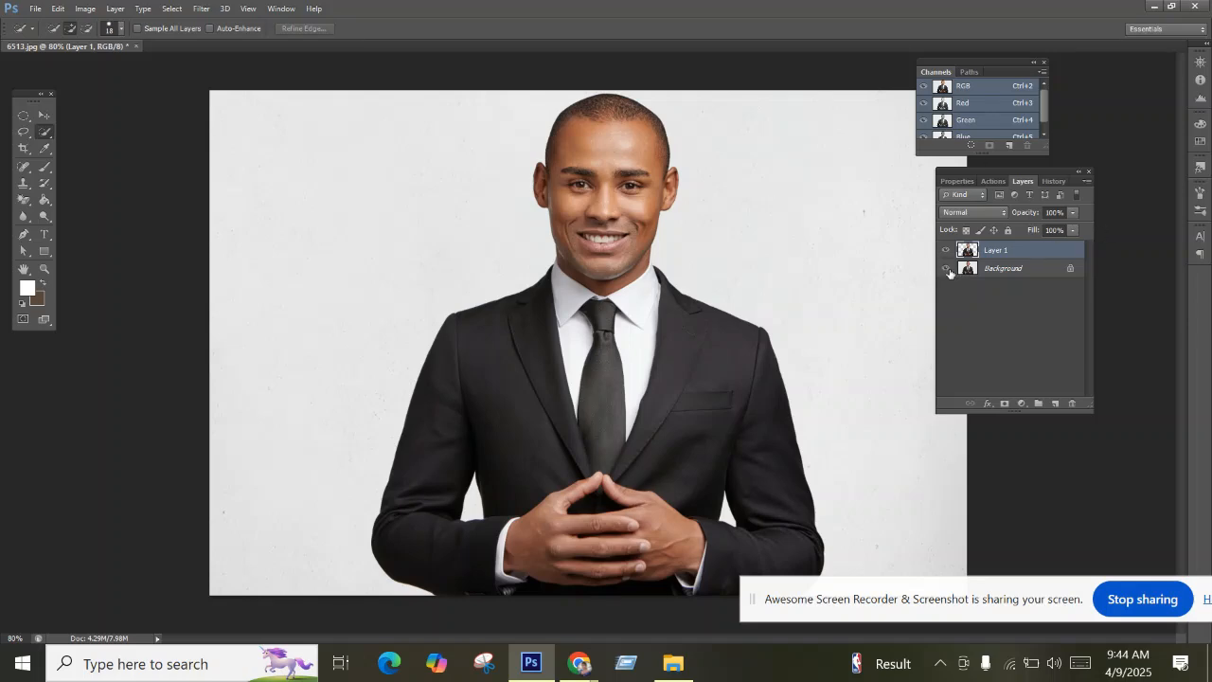
left_click(946, 269)
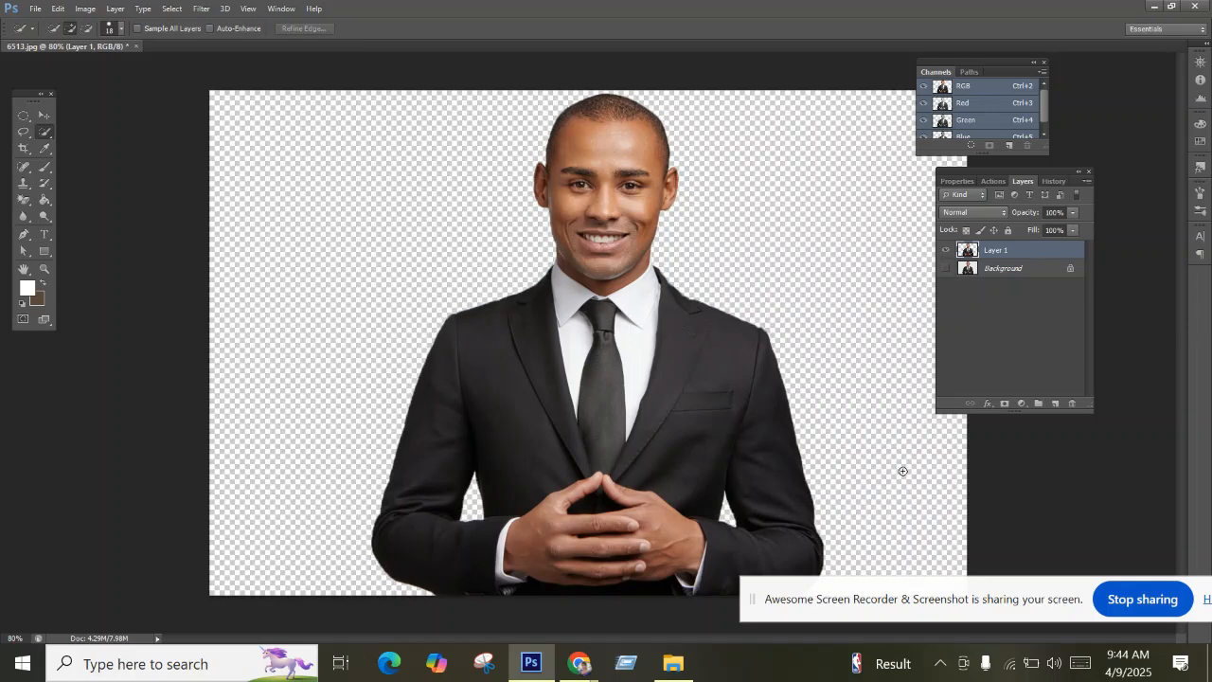
left_click(946, 269)
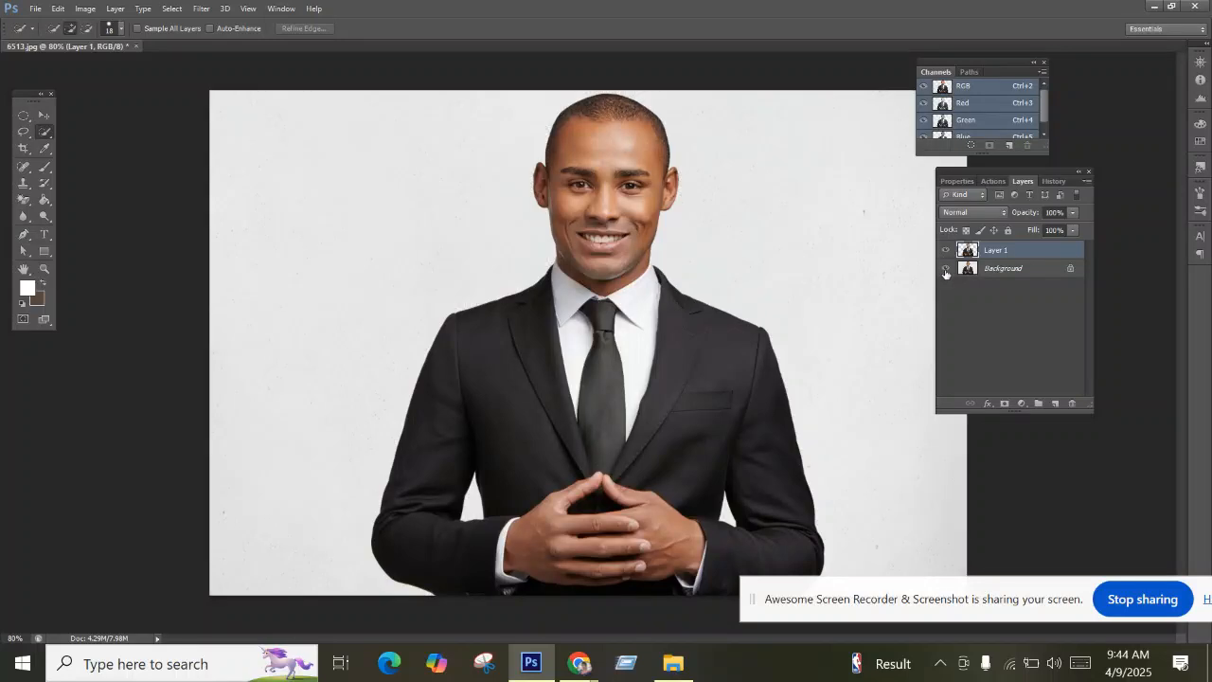
left_click(946, 269)
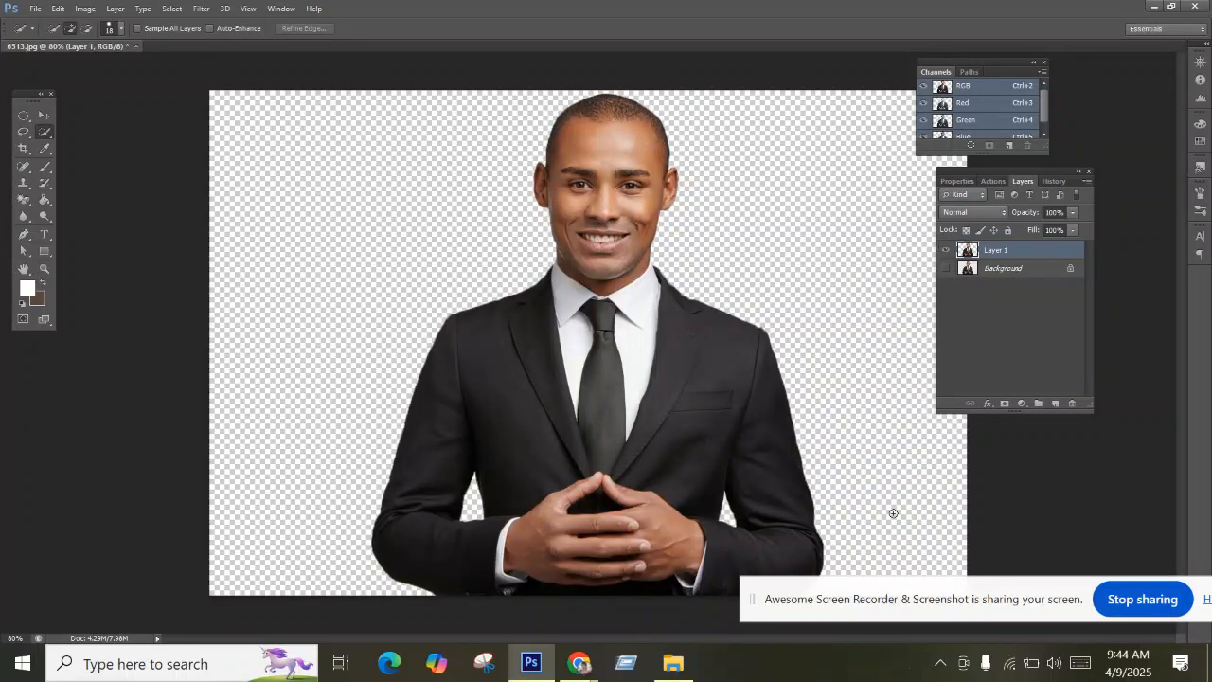
Draw a yellow rectangle about 1622 × 1077 px covering the whole canvas and place its layer beneath the cut-out man.
left_click(44, 251)
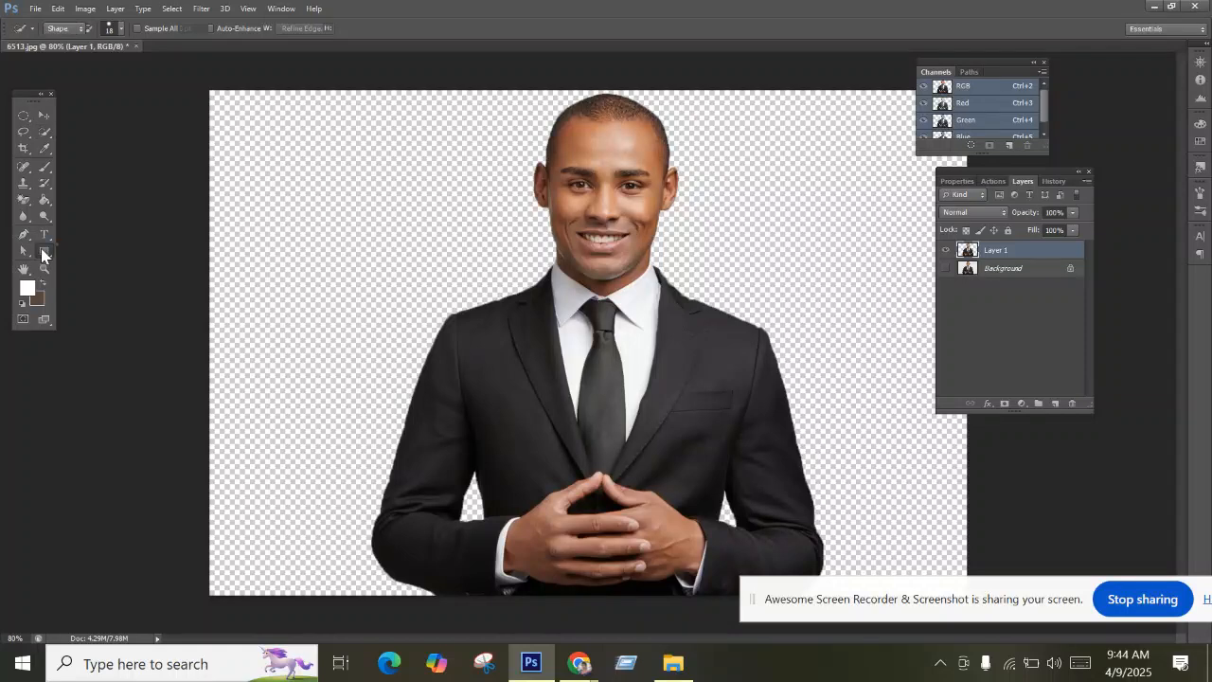
left_click(87, 250)
left_click_drag(179, 71, 1000, 615)
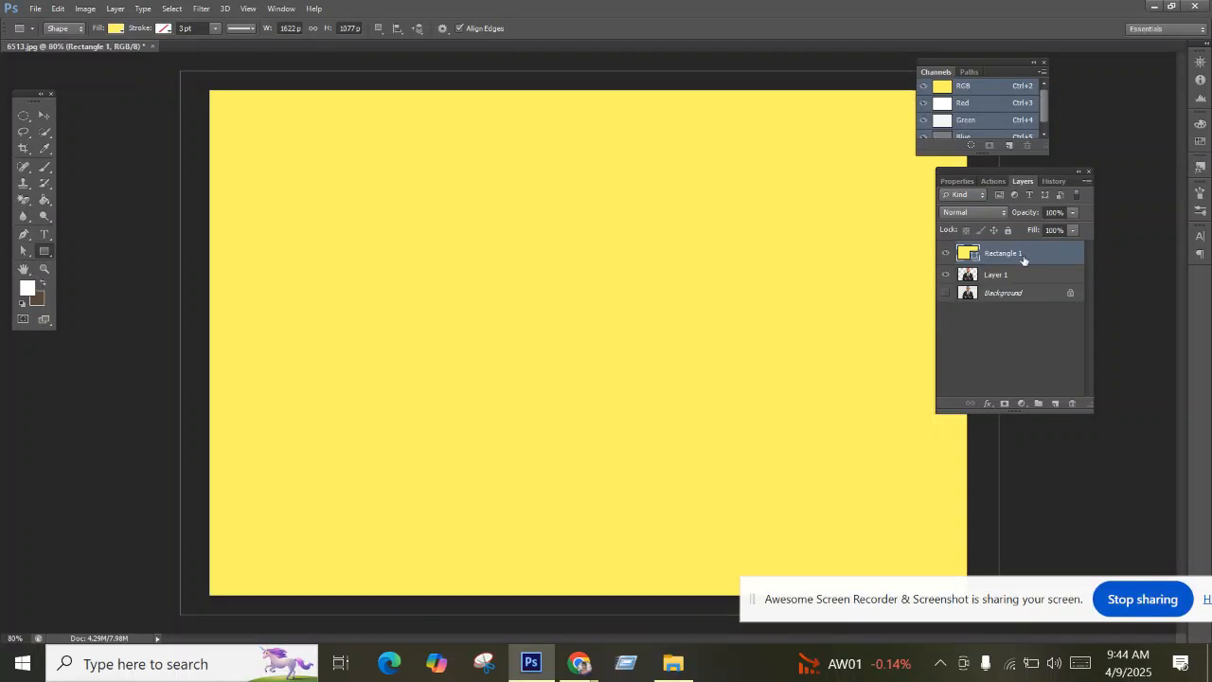
left_click_drag(1020, 255, 994, 313)
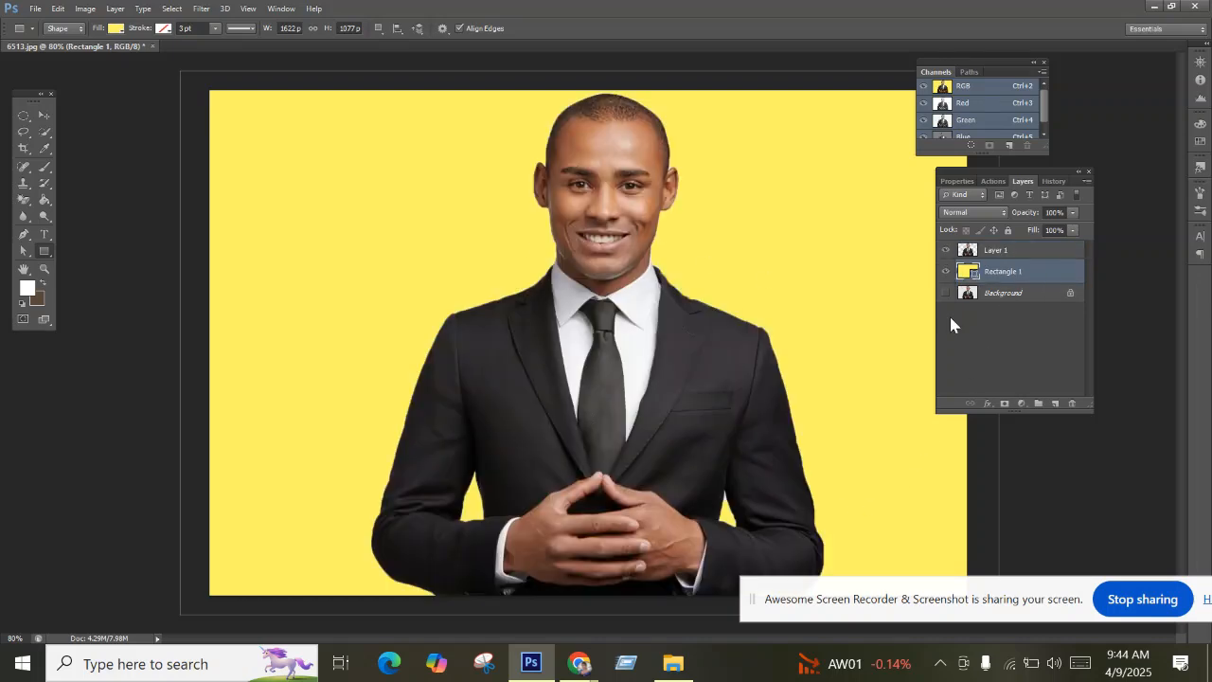
left_click(1007, 249)
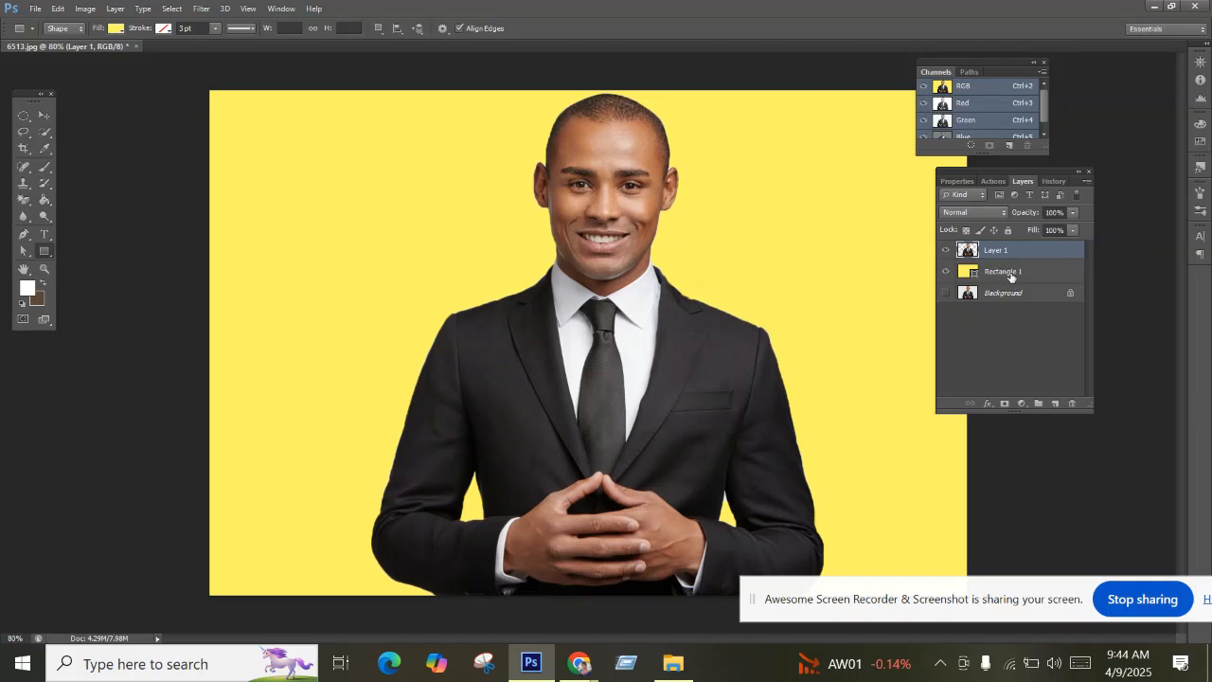
Merge Layer 1, Rectangle 1 and the Background layer into a single layer.
left_click(45, 116)
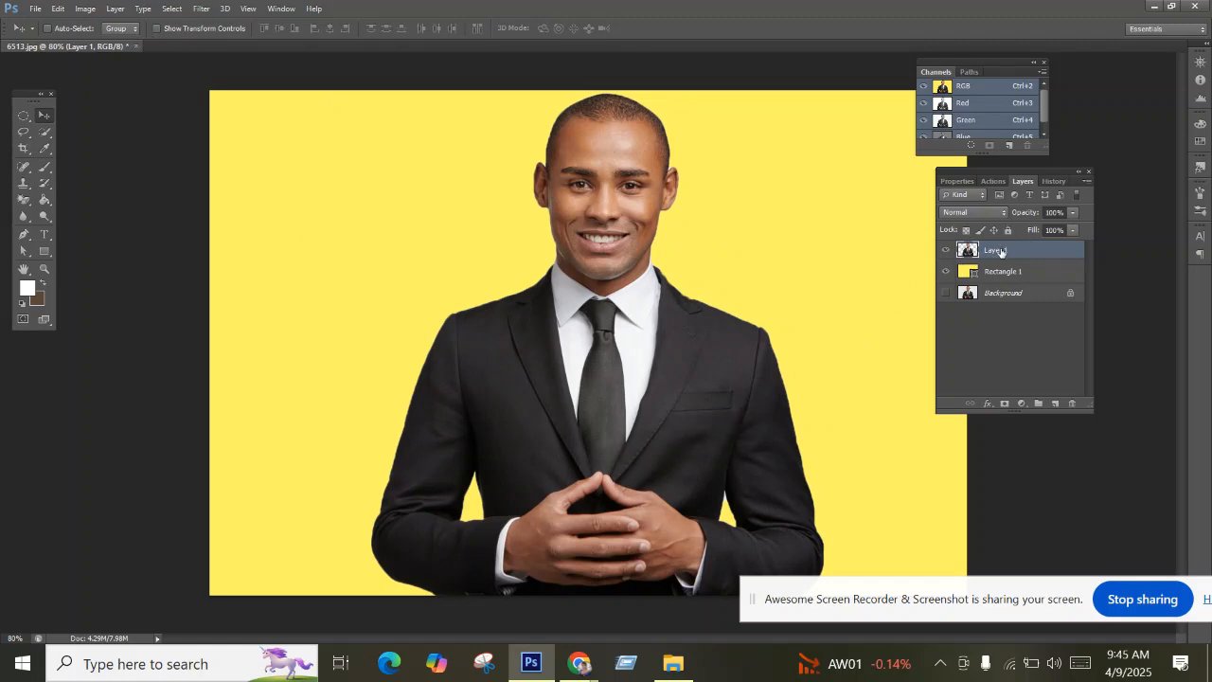
left_click(990, 294, "ctrl")
left_click(995, 251)
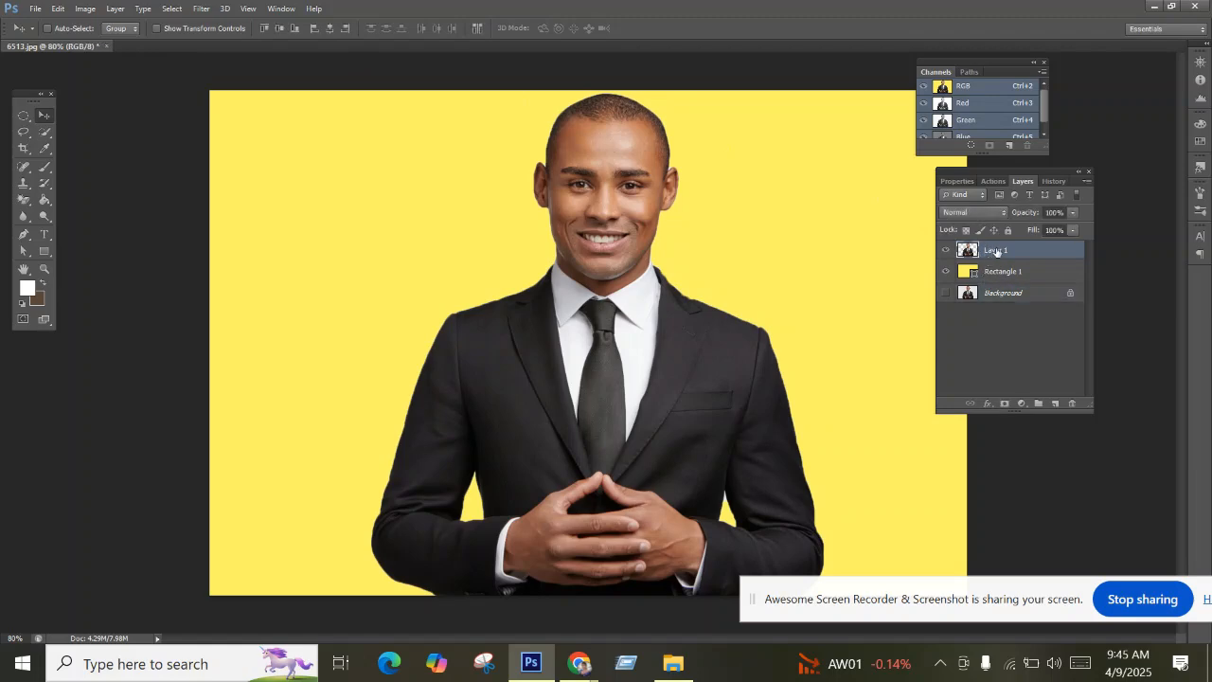
left_click(1018, 293, "shift")
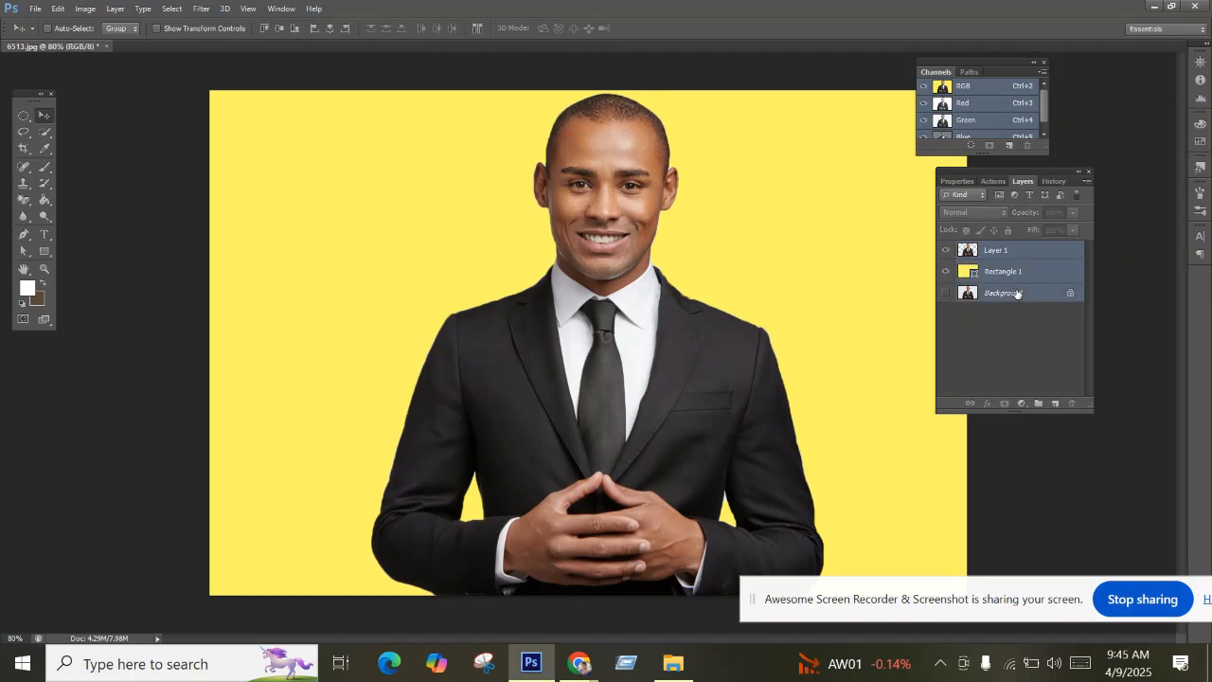
right_click(994, 272)
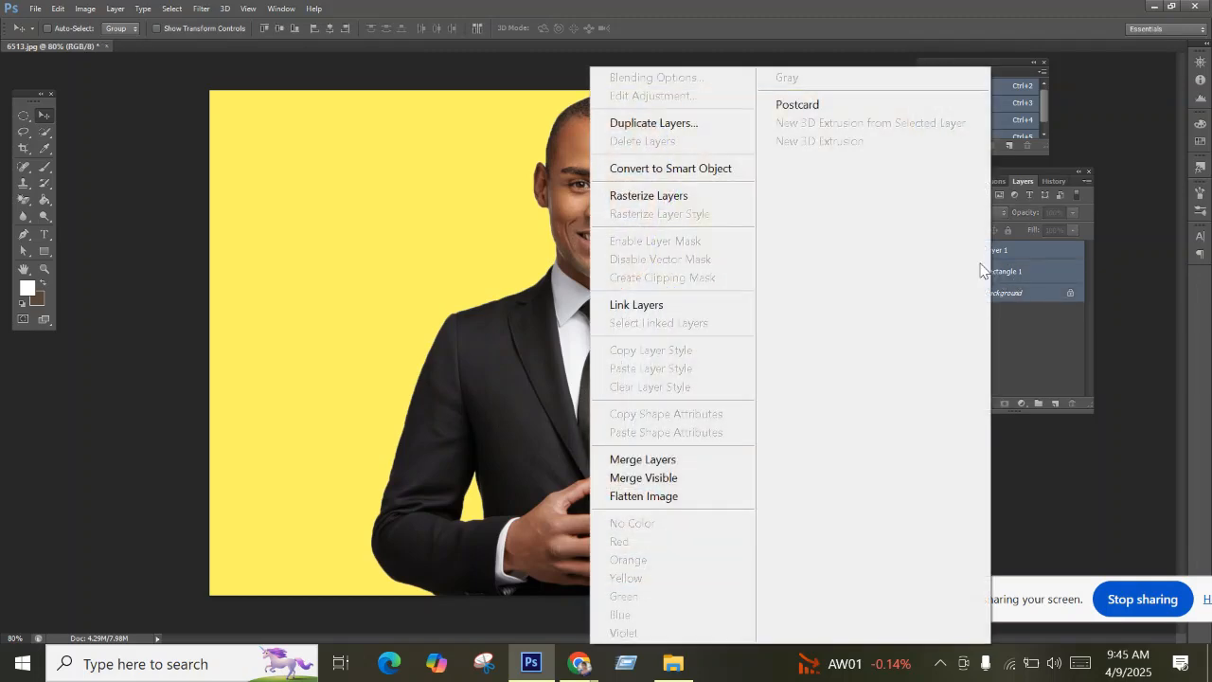
left_click(660, 461)
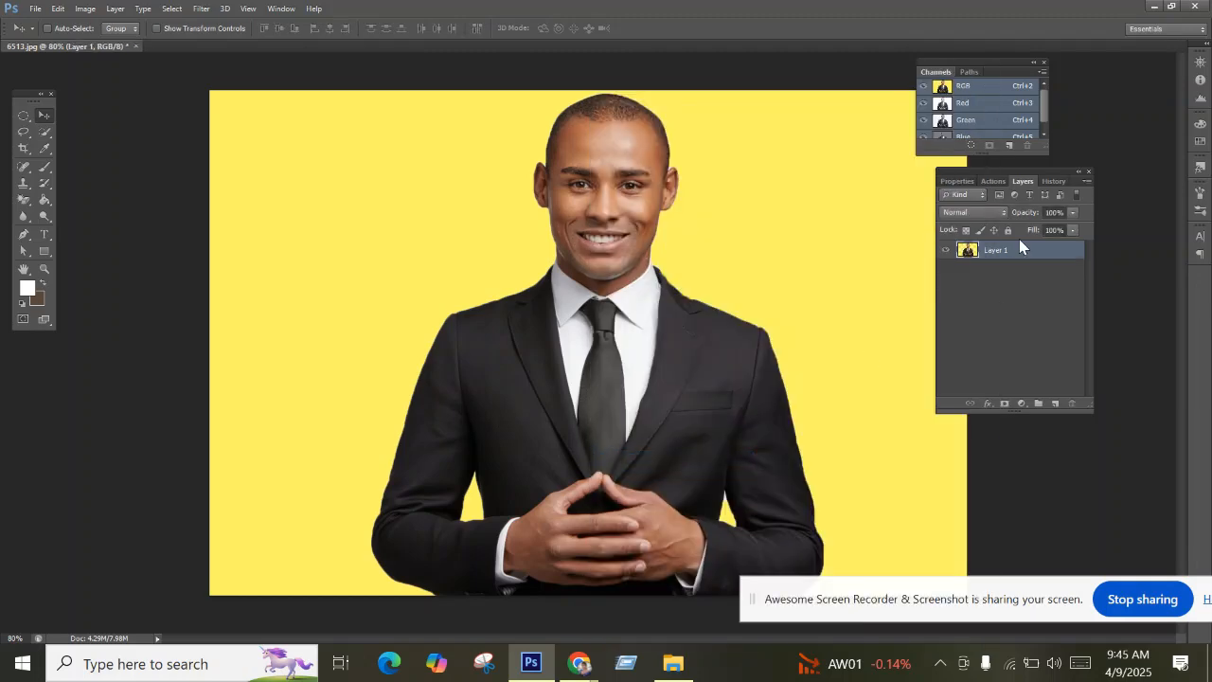
Configure the Crop tool to a size of 45 × 55 mm at a resolution of 300 pixels/inch.
left_click(23, 149)
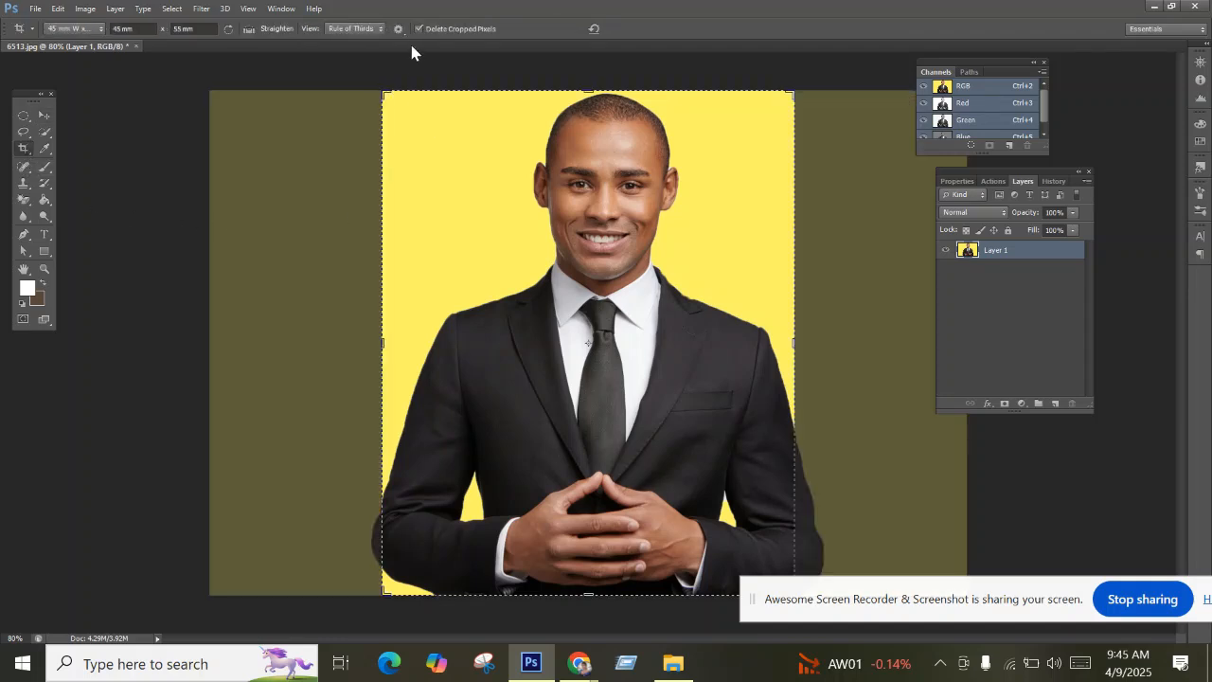
right_click(24, 148)
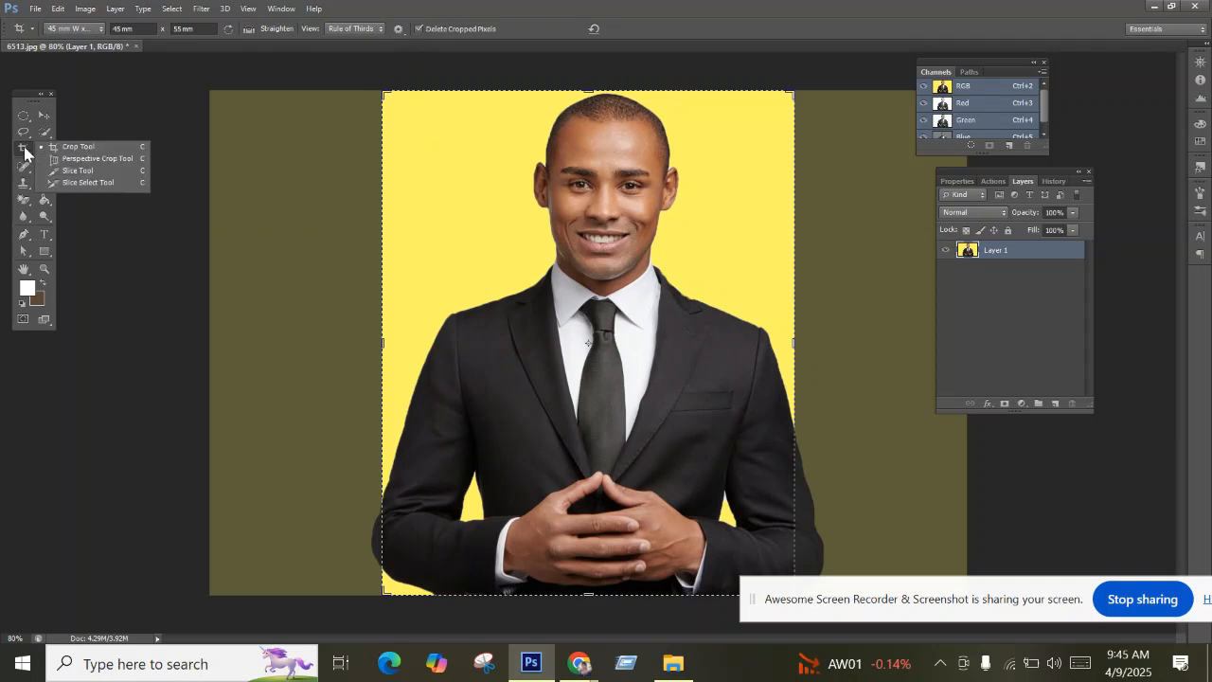
left_click(51, 148)
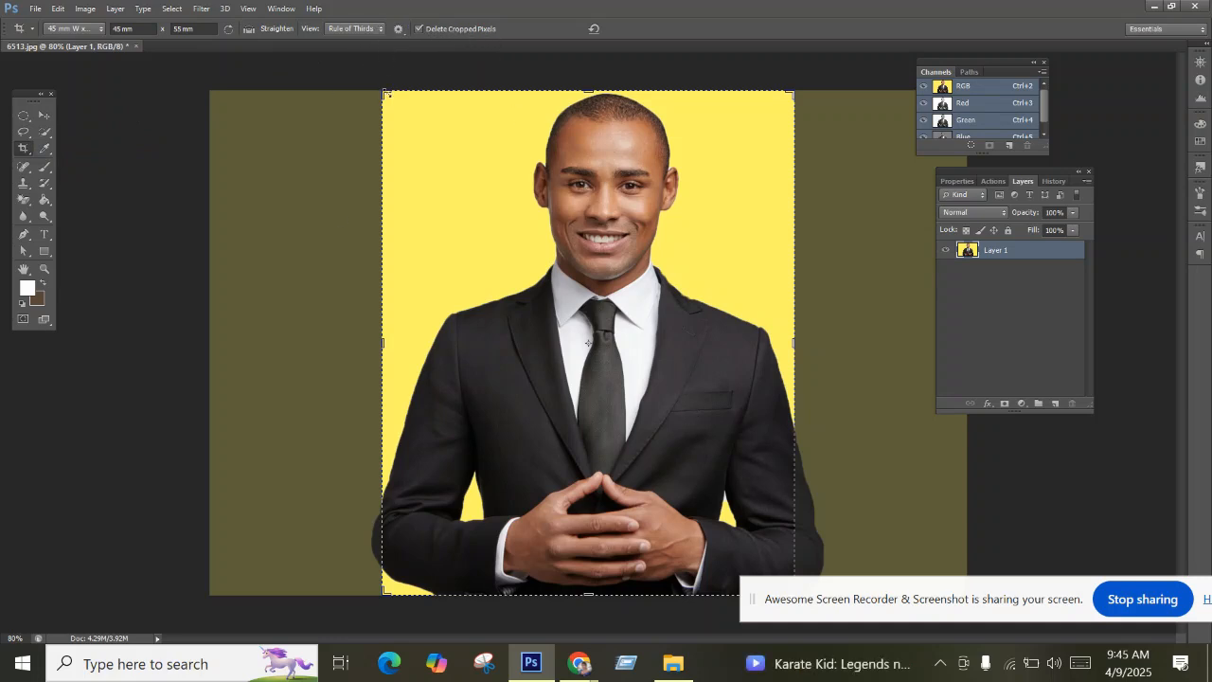
left_click(92, 30)
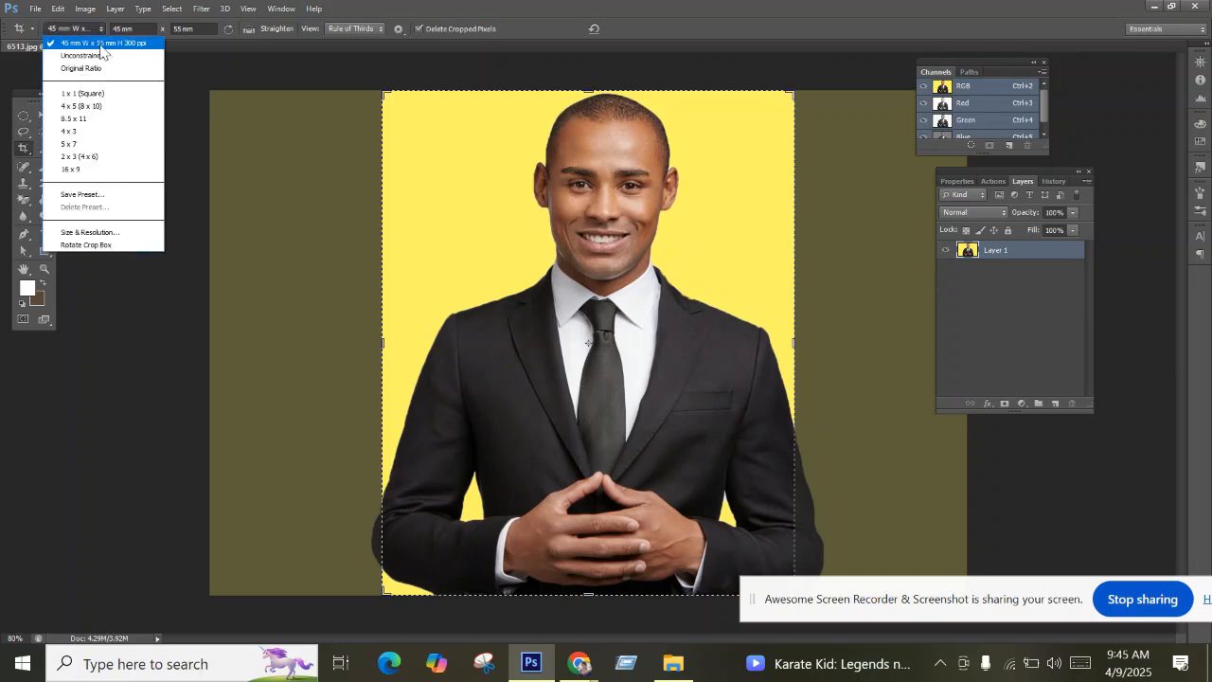
left_click(91, 234)
left_click_drag(556, 189, 507, 160)
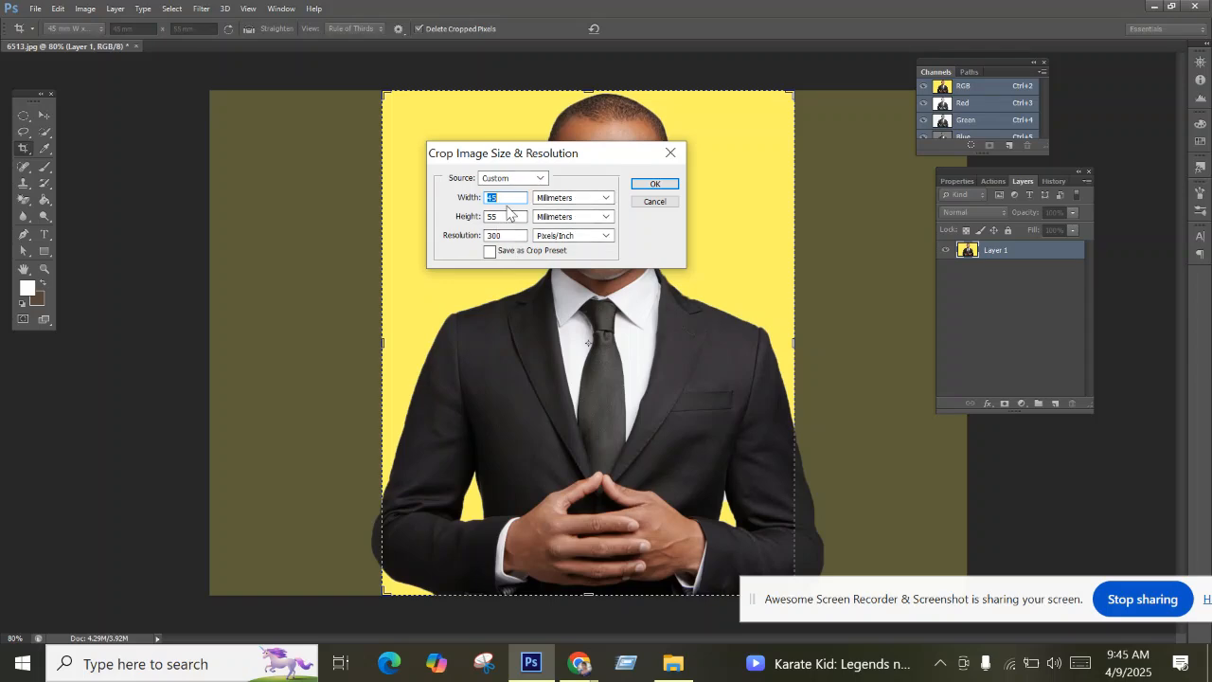
left_click(644, 183)
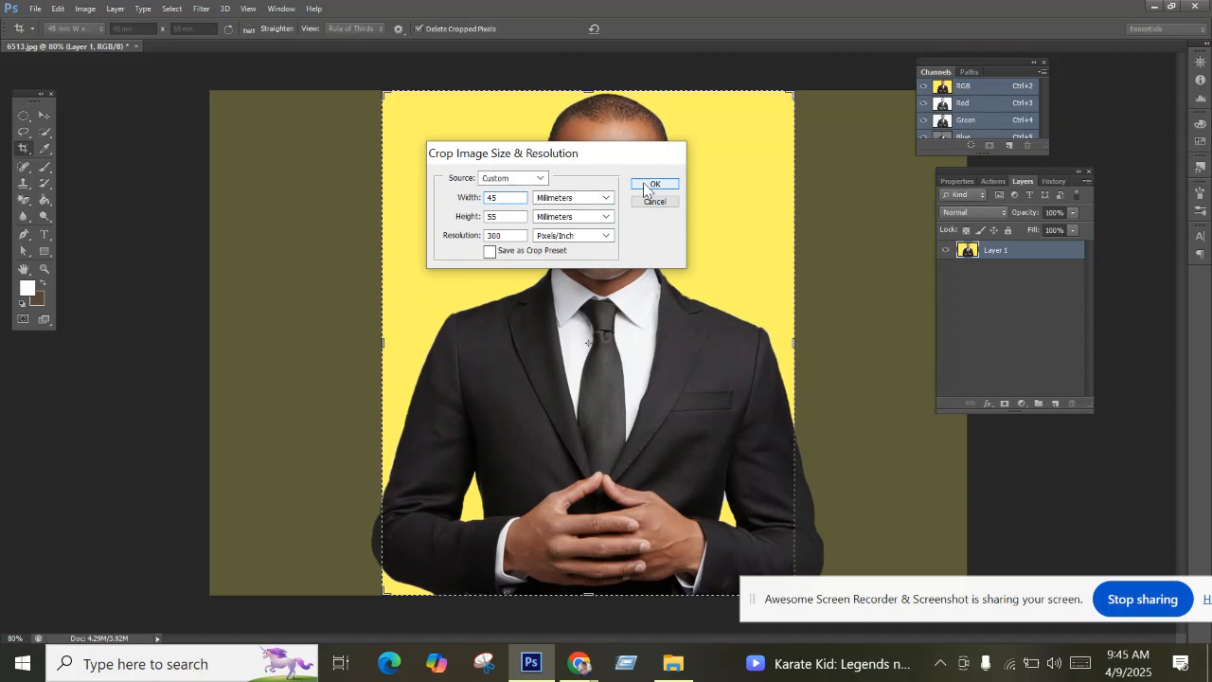
Crop the image tightly to the man's head and shoulders, centring him in the frame.
left_click_drag(795, 581, 833, 627)
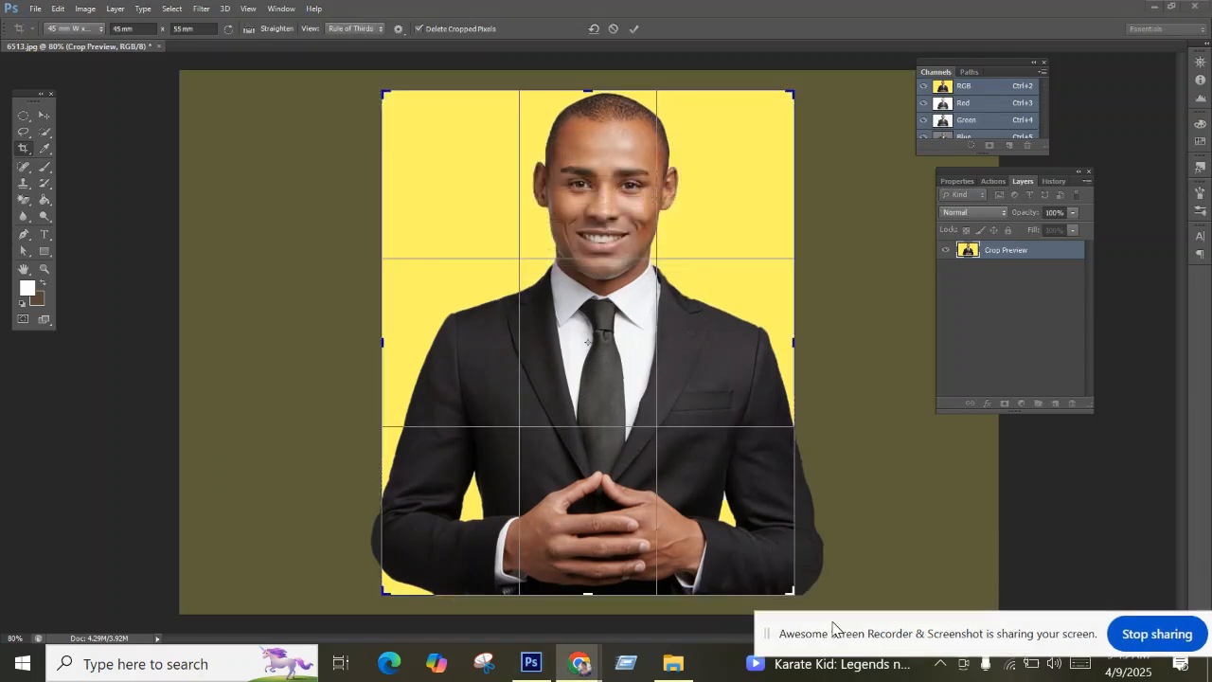
left_click(790, 593)
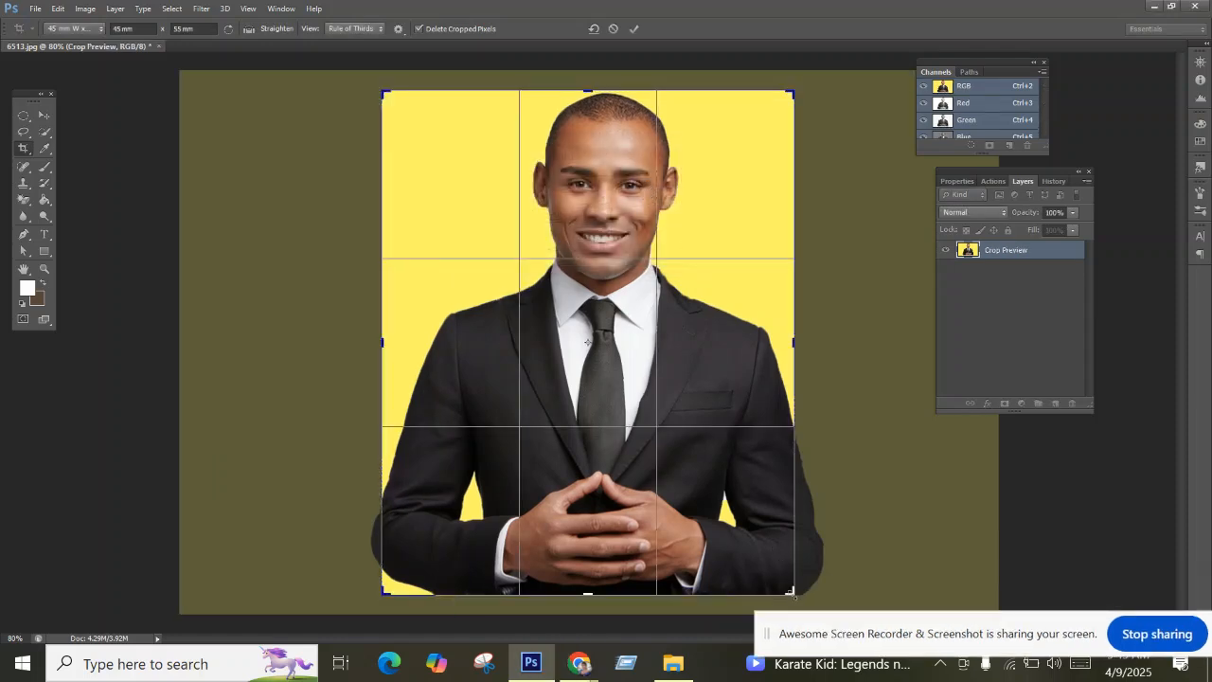
left_click_drag(793, 593, 718, 502)
left_click_drag(578, 355, 538, 353)
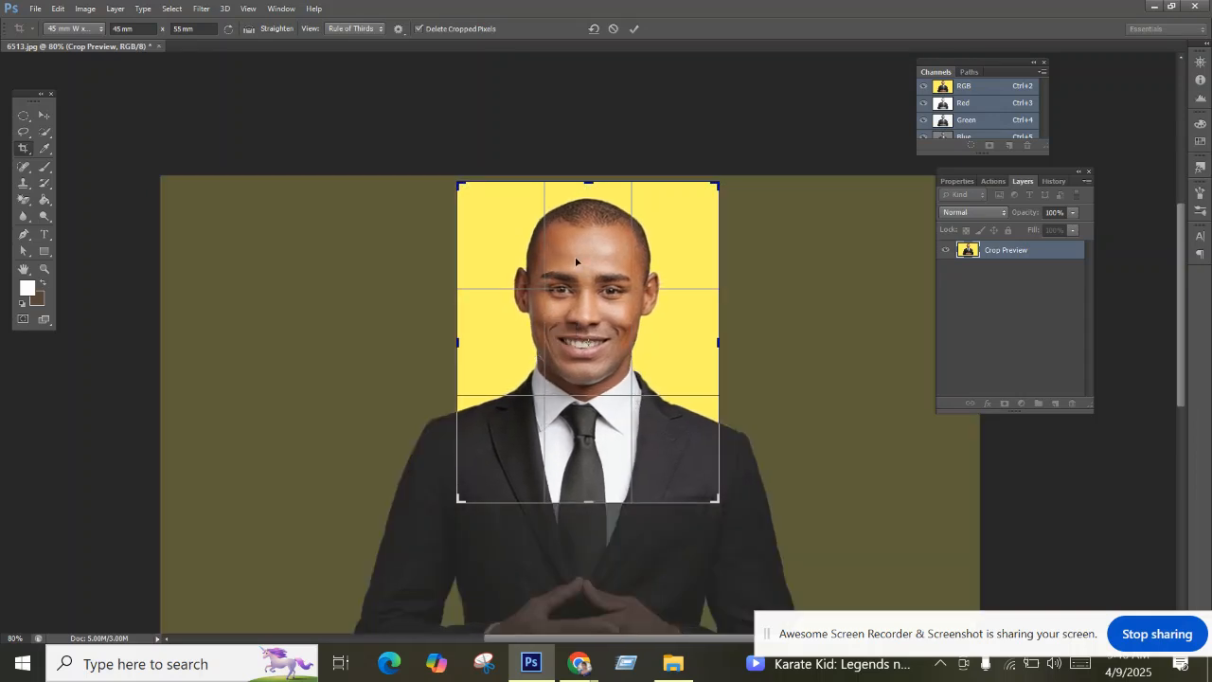
left_click(636, 30)
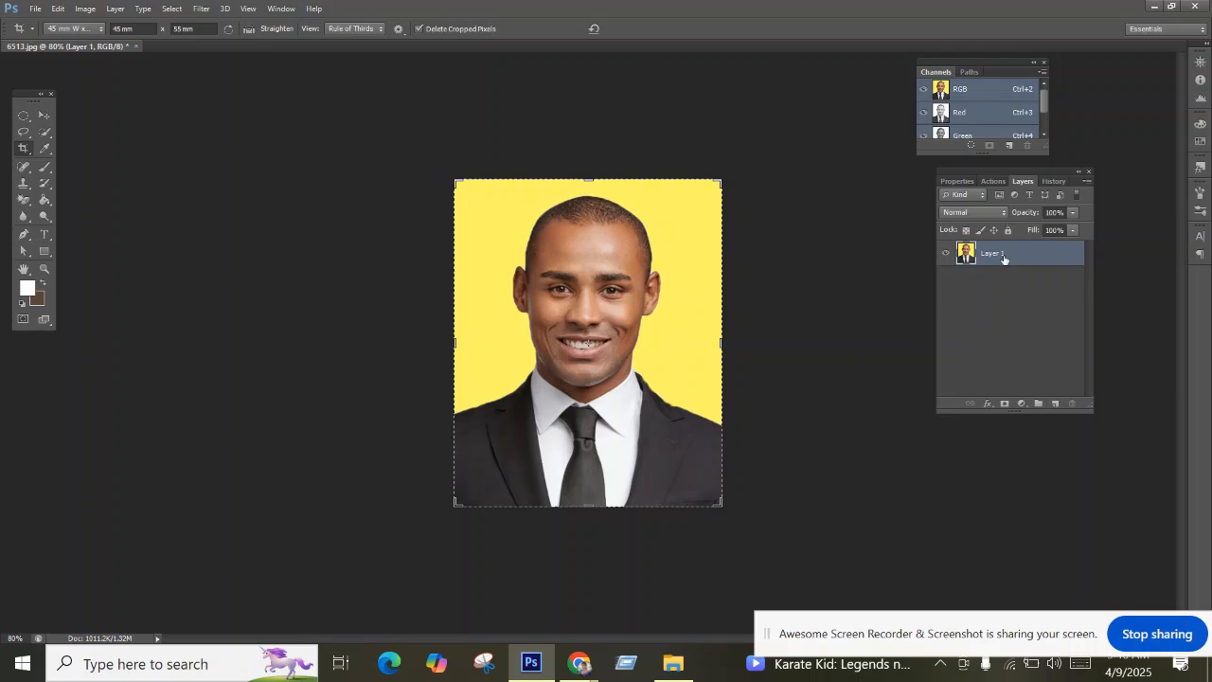
left_click(44, 115)
left_click_drag(667, 388, 684, 371)
key("ctrl+z")
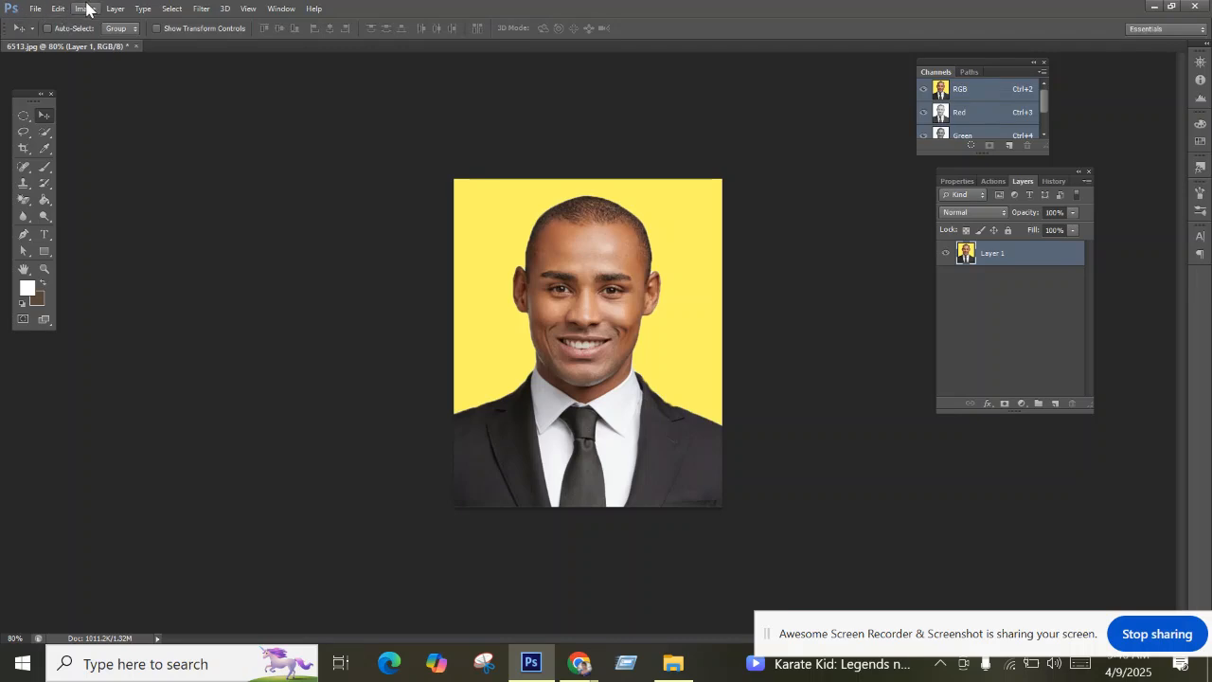
Create a new document from the International Paper preset in A4 size, 210 × 297 mm, 300 pixels/inch, with a white background.
left_click(36, 9)
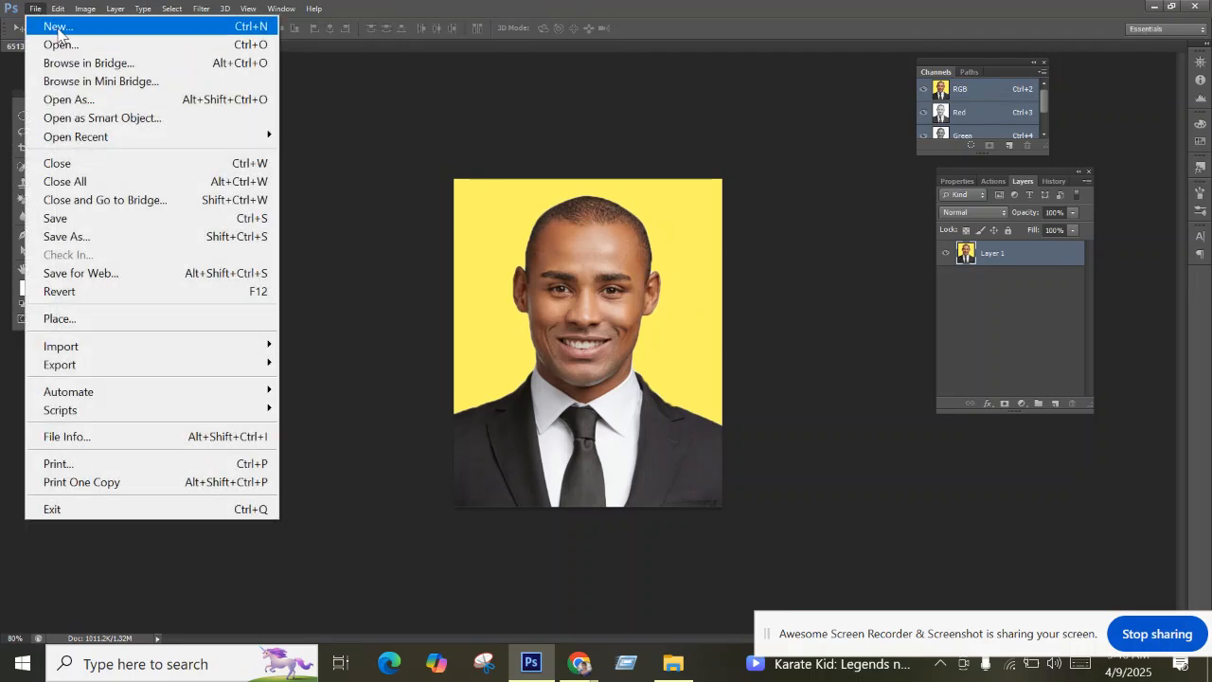
left_click(58, 25)
left_click(512, 193)
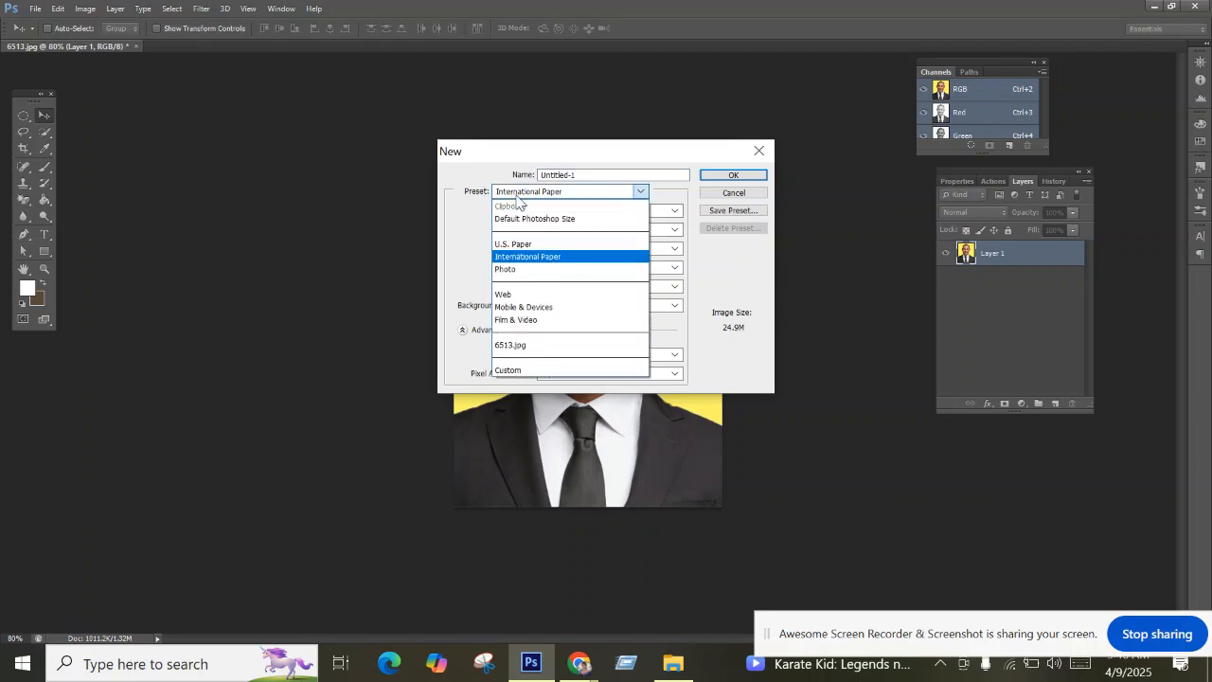
left_click(535, 257)
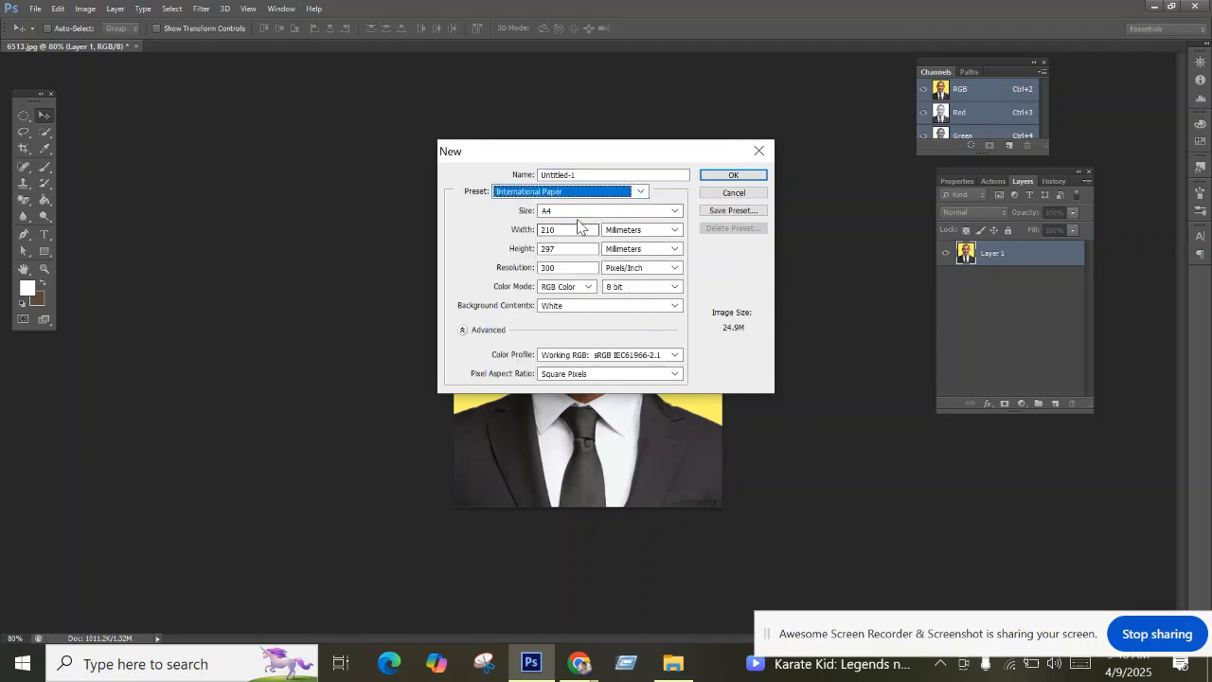
left_click(584, 213)
left_click(581, 215)
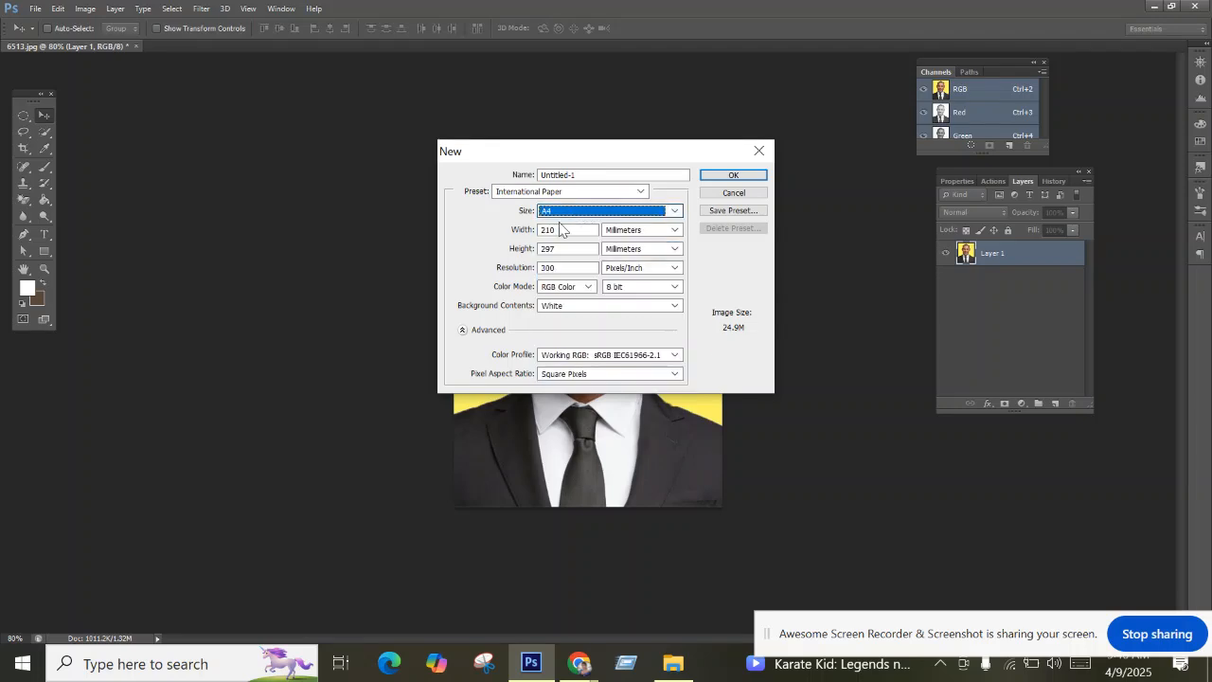
left_click(730, 175)
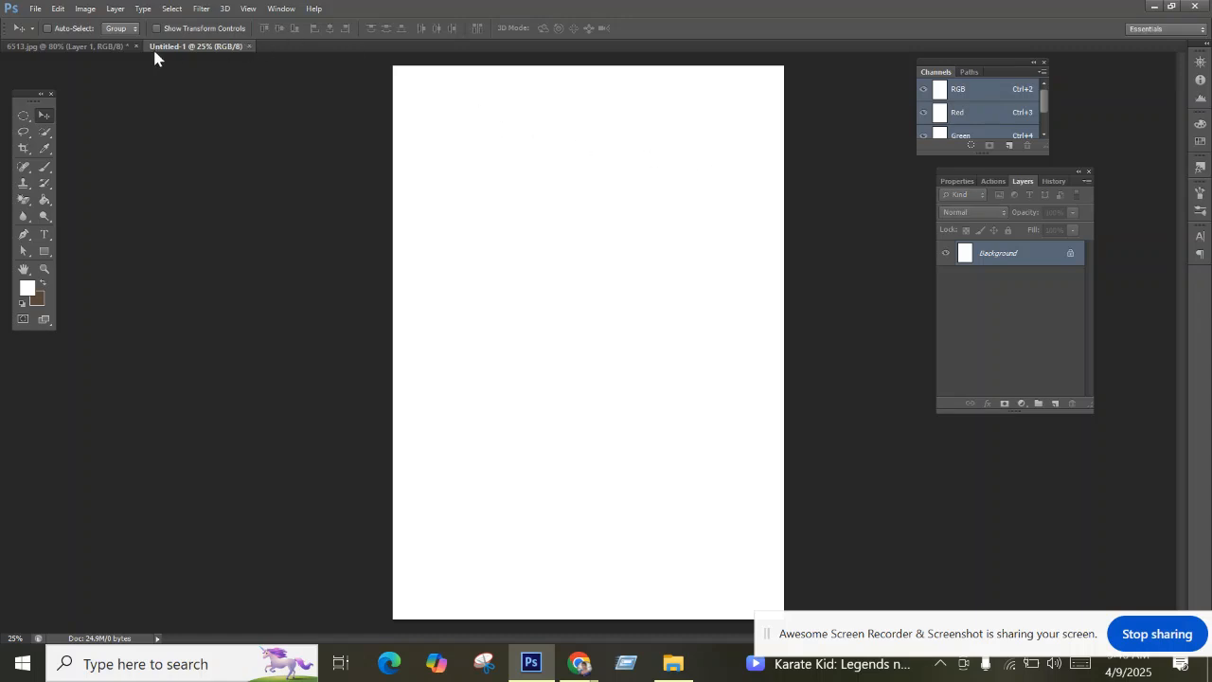
Copy the cropped portrait from 6513.jpg onto the A4 page and duplicate it into a row of four along the page's upper edge.
left_click(81, 48)
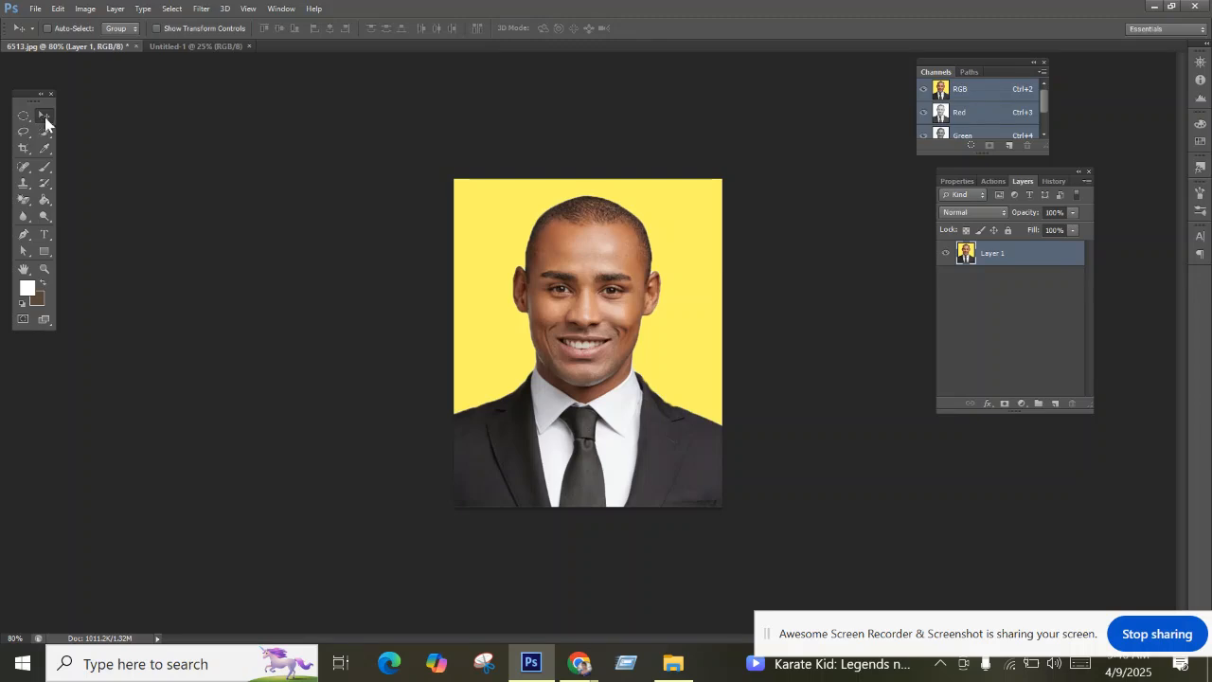
left_click_drag(578, 341, 444, 122)
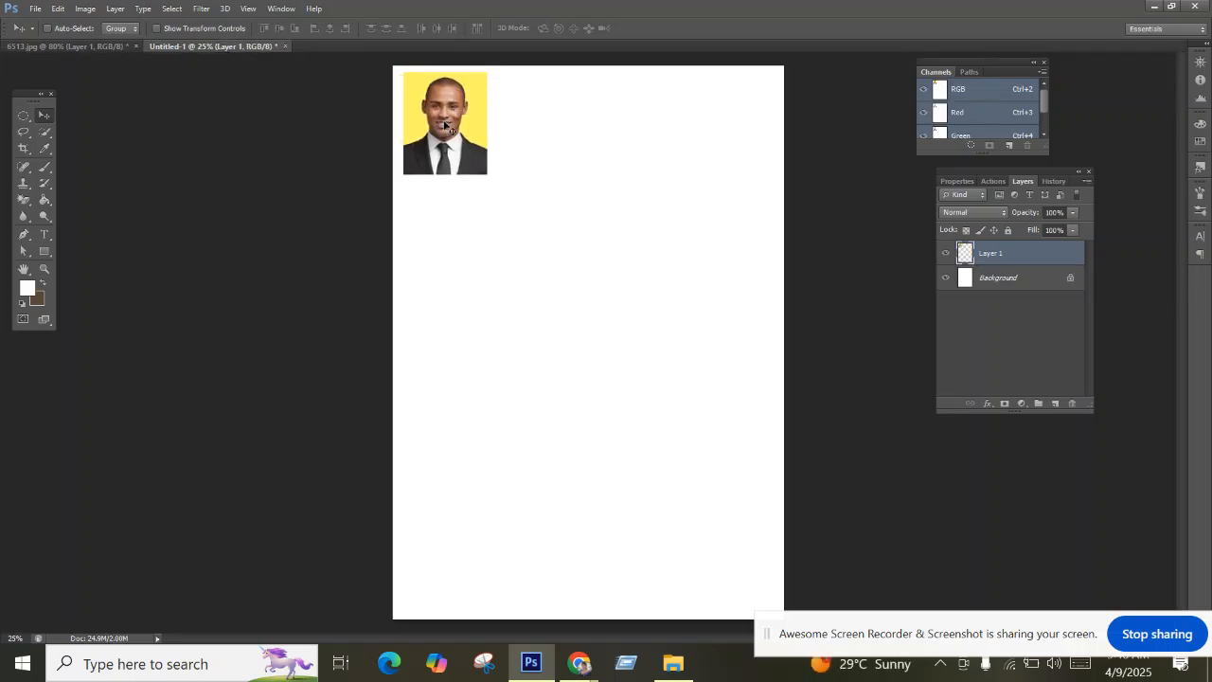
left_click_drag(442, 125, 735, 139)
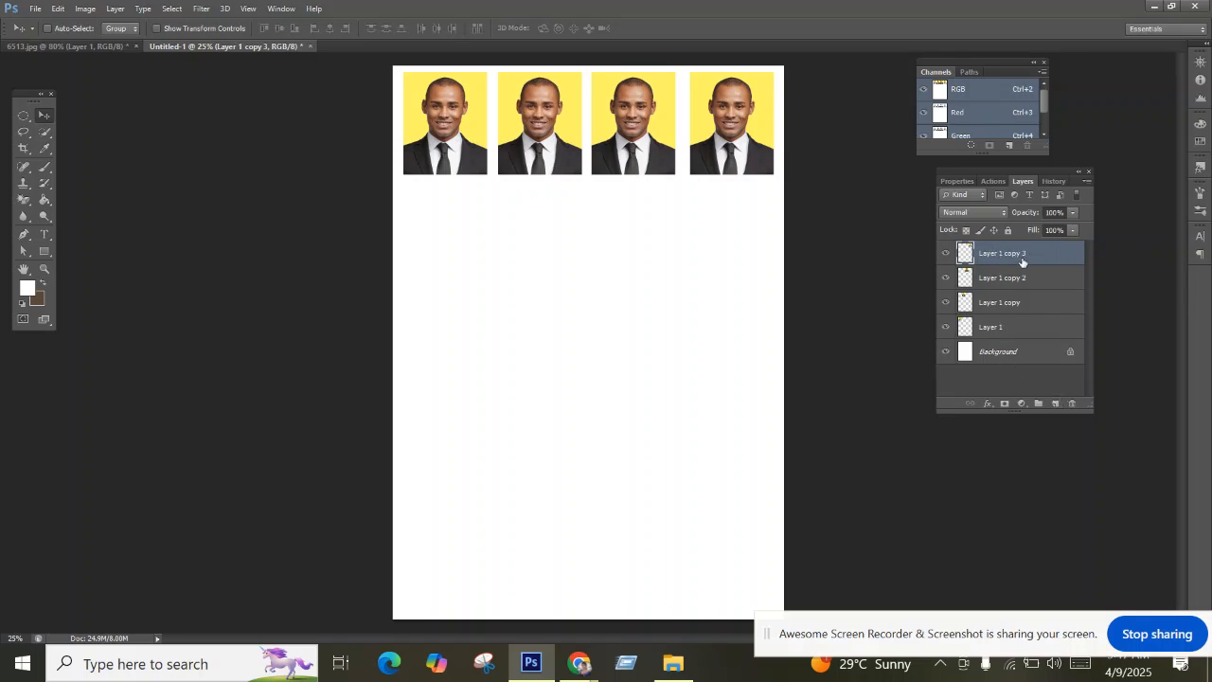
Duplicate the row of four portraits down the page to fill it with five rows.
left_click(1000, 328, "shift")
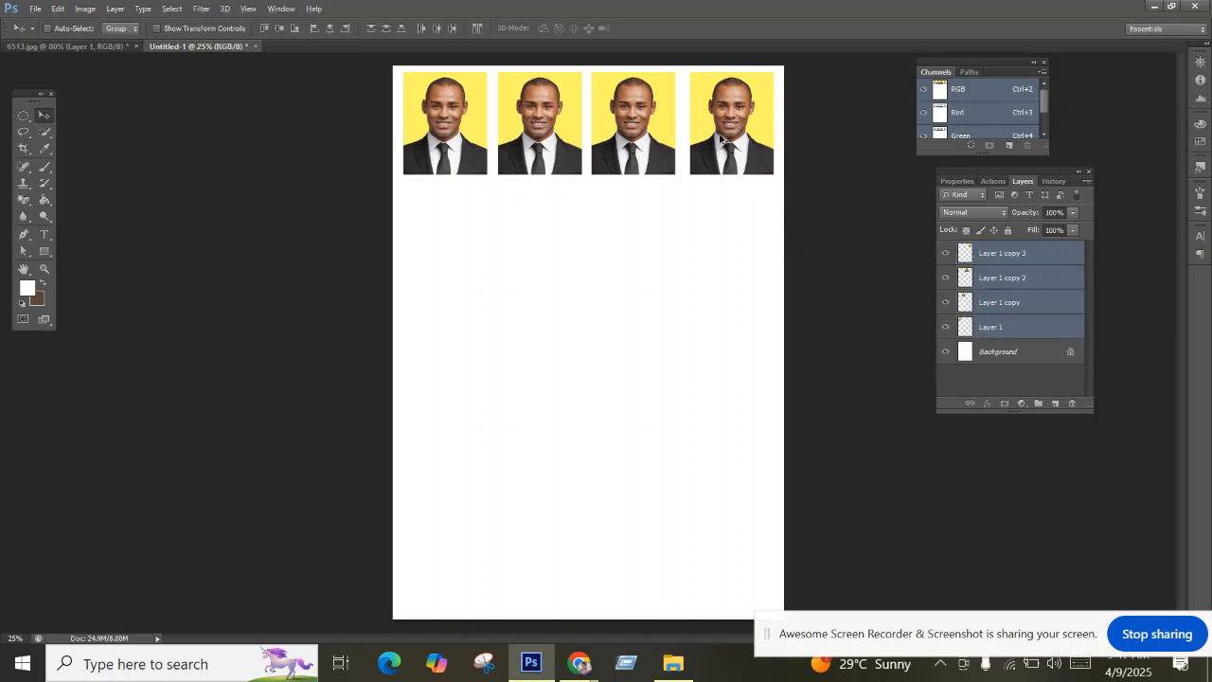
left_click_drag(721, 139, 726, 483)
left_click_drag(726, 483, 728, 591)
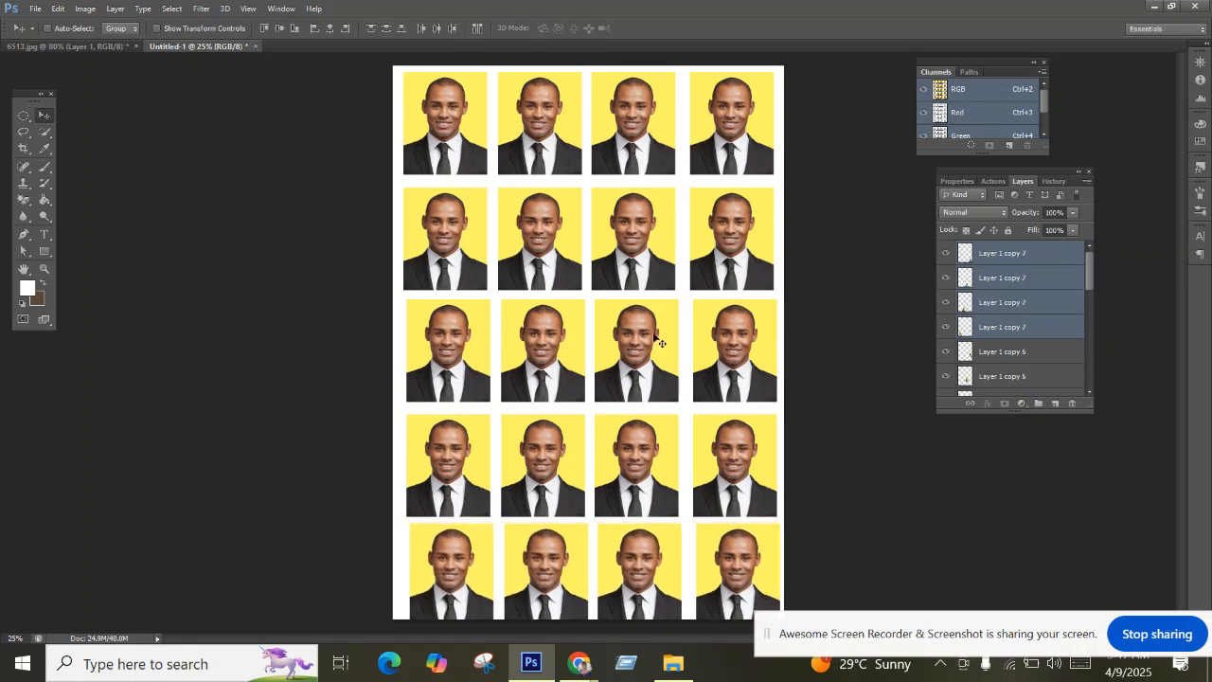
Save the photo sheet to the Desktop as Untitled-1.psd with Maximize Compatibility enabled.
left_click(34, 8)
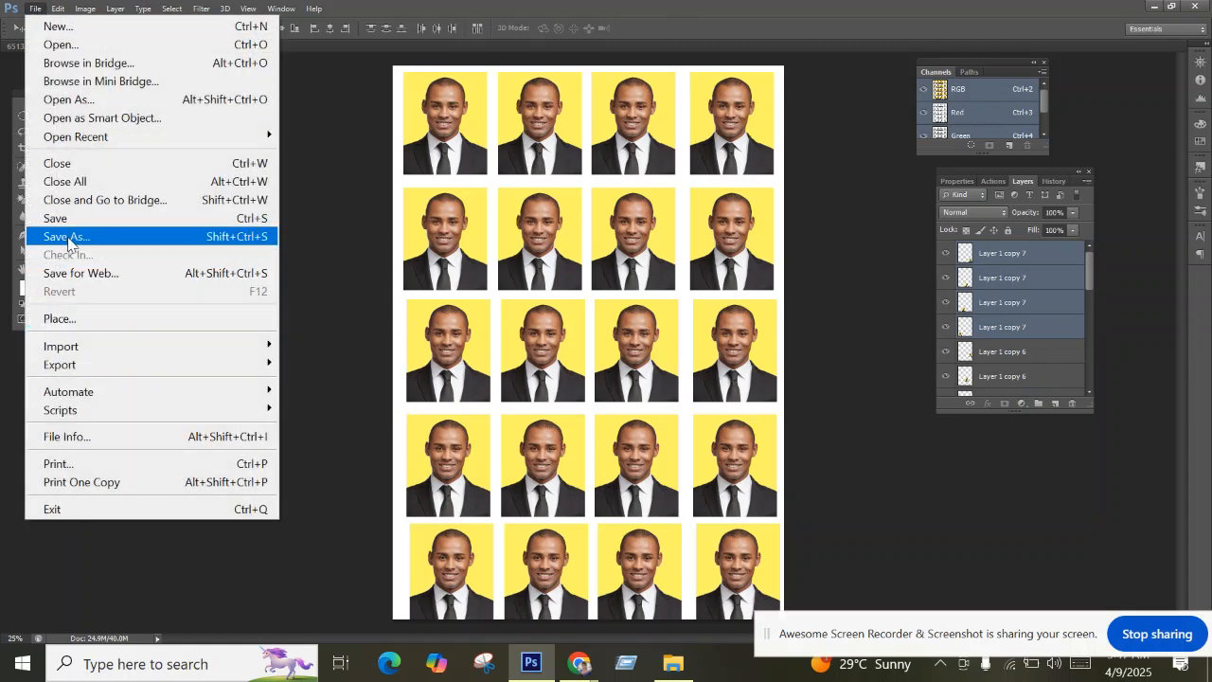
left_click(95, 237)
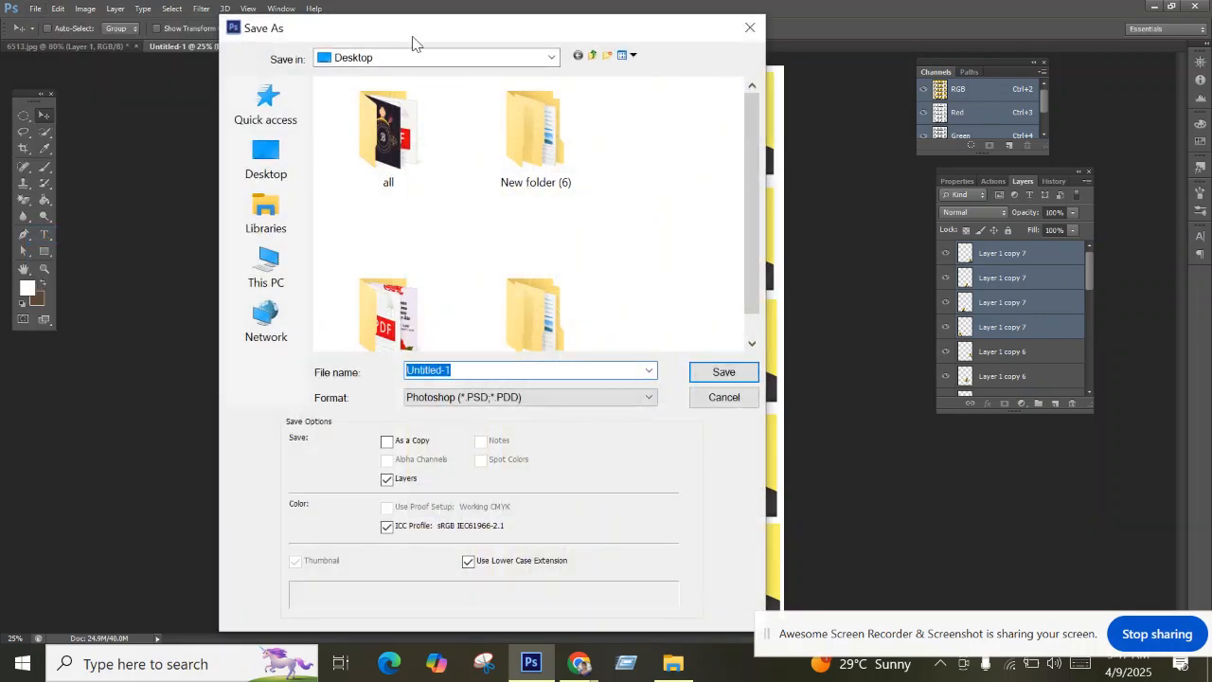
left_click_drag(411, 43, 571, 38)
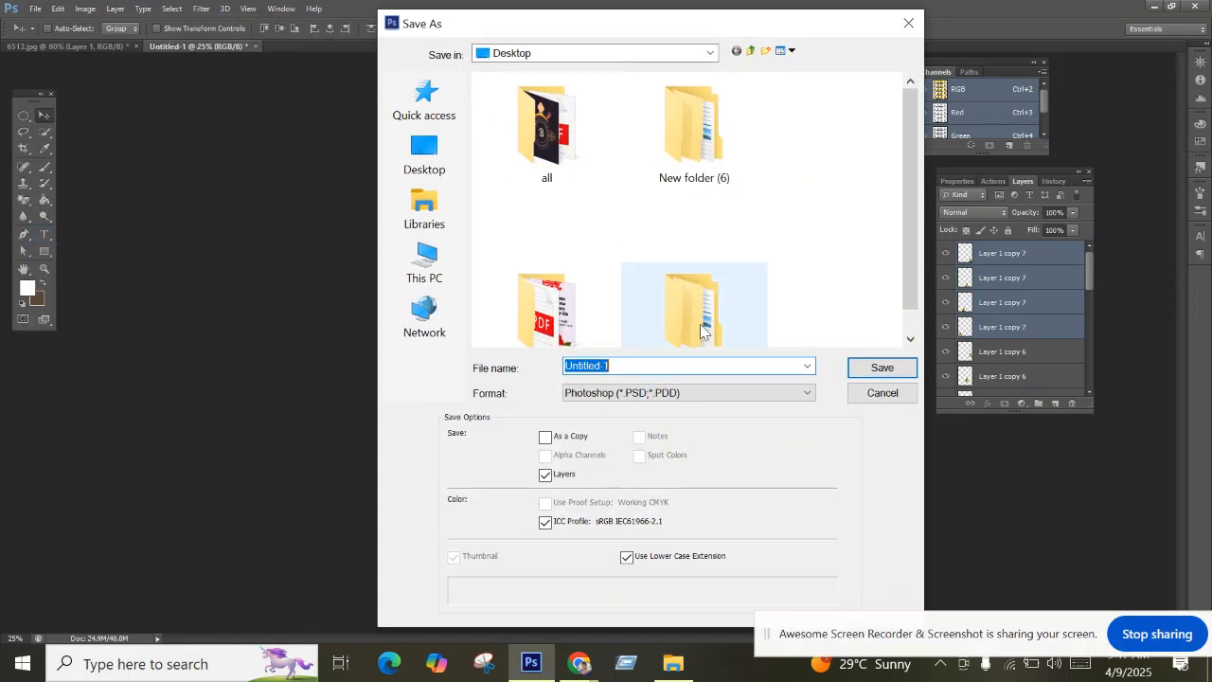
left_click(425, 159)
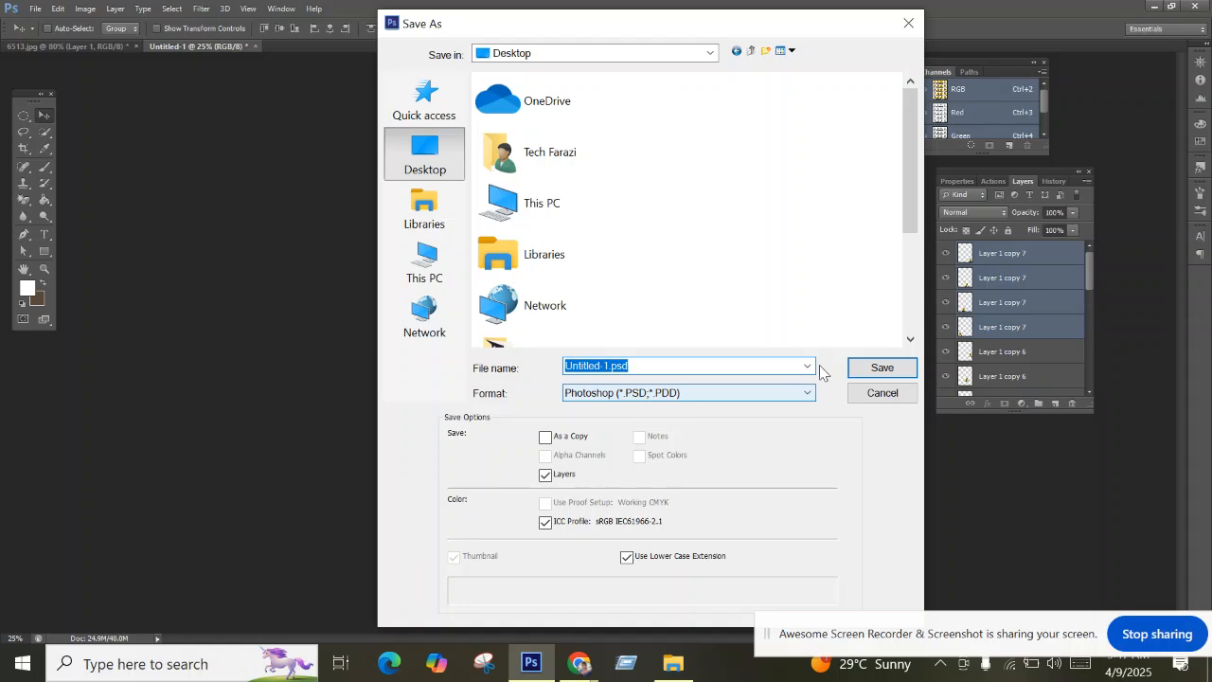
left_click(883, 371)
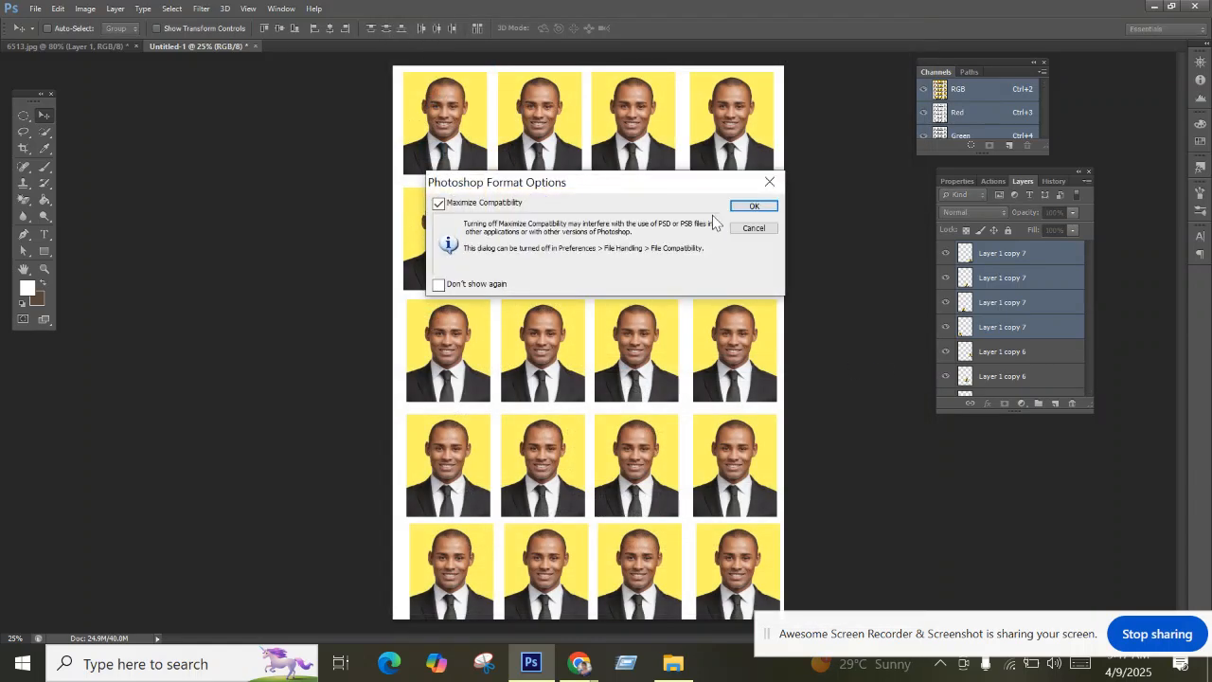
left_click(754, 205)
Save the photo sheet to the Desktop in Photoshop PDF format under the file name pp.
left_click(38, 10)
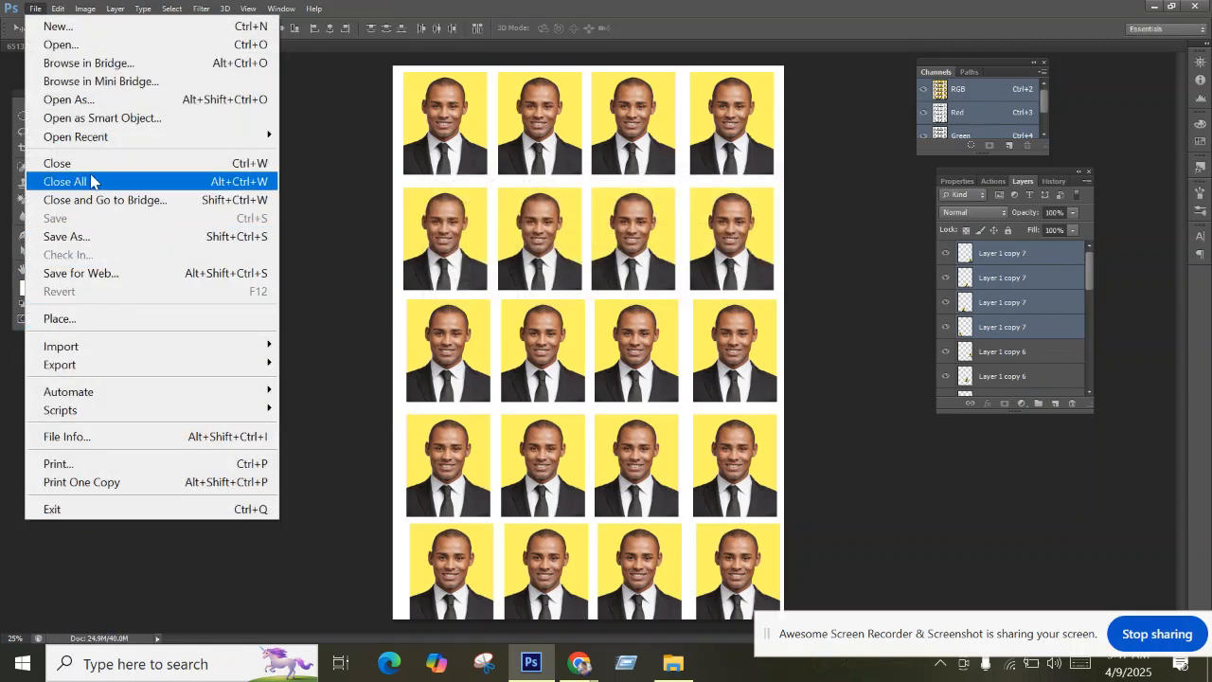
left_click(121, 237)
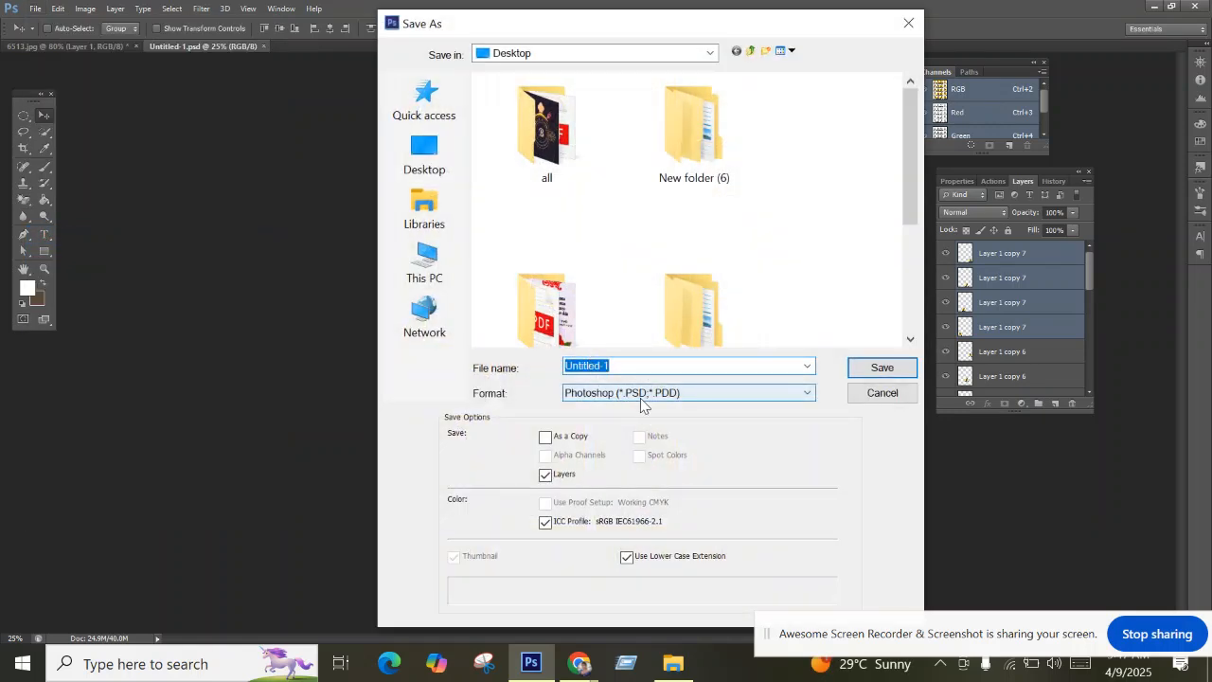
left_click(641, 398)
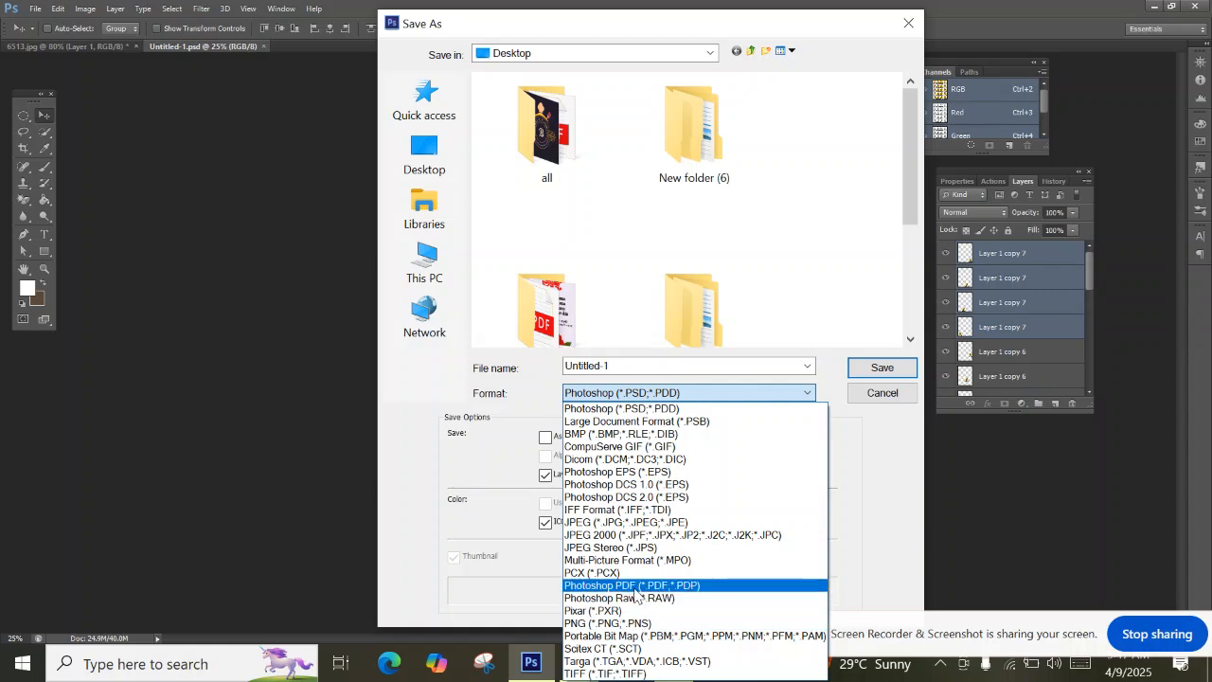
left_click(672, 586)
left_click(870, 372)
left_click(639, 252)
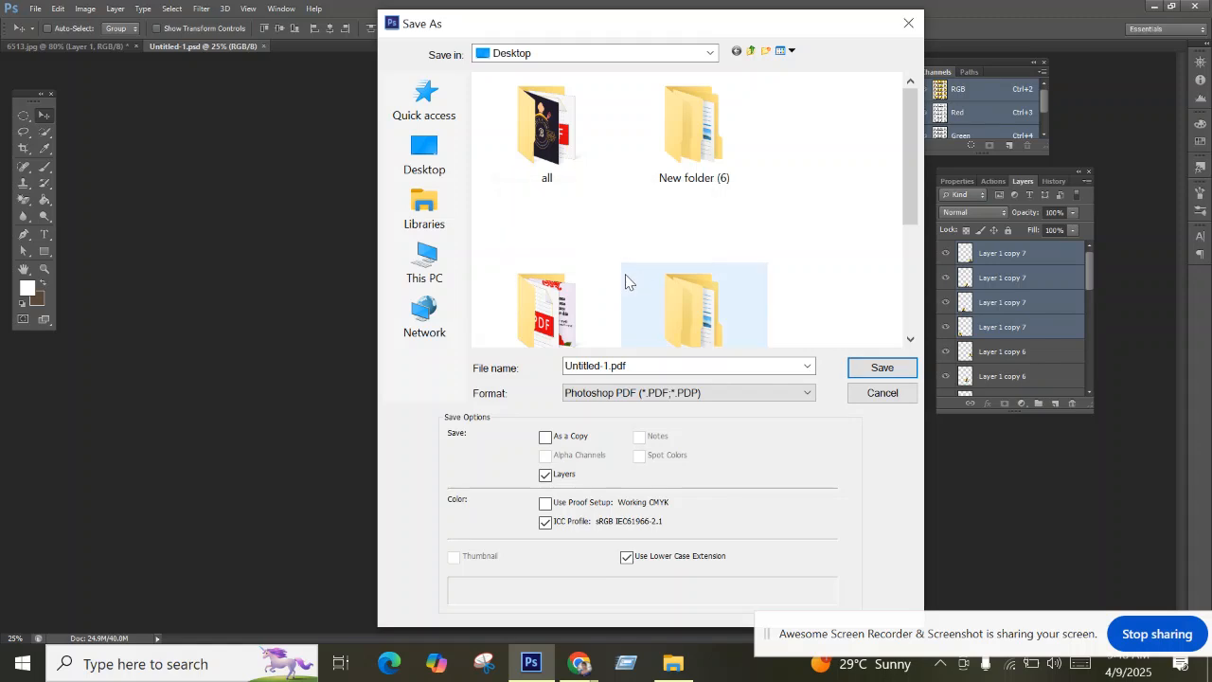
double_click(641, 366)
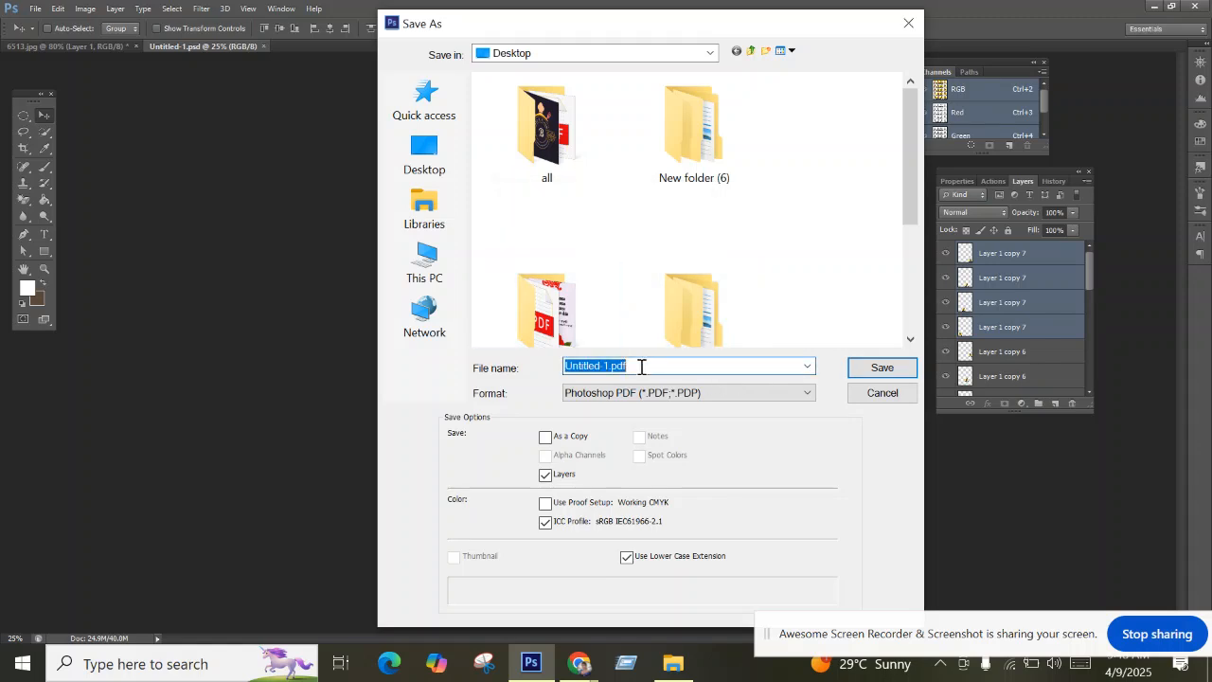
type("pp")
left_click(427, 156)
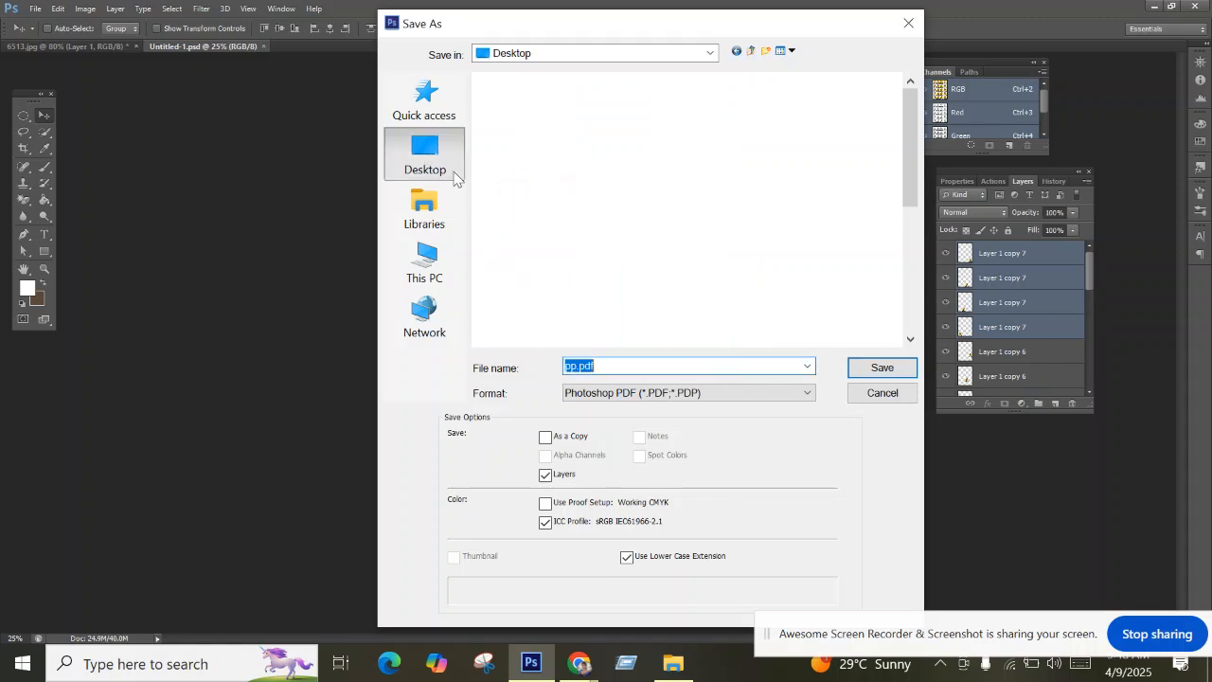
left_click(879, 368)
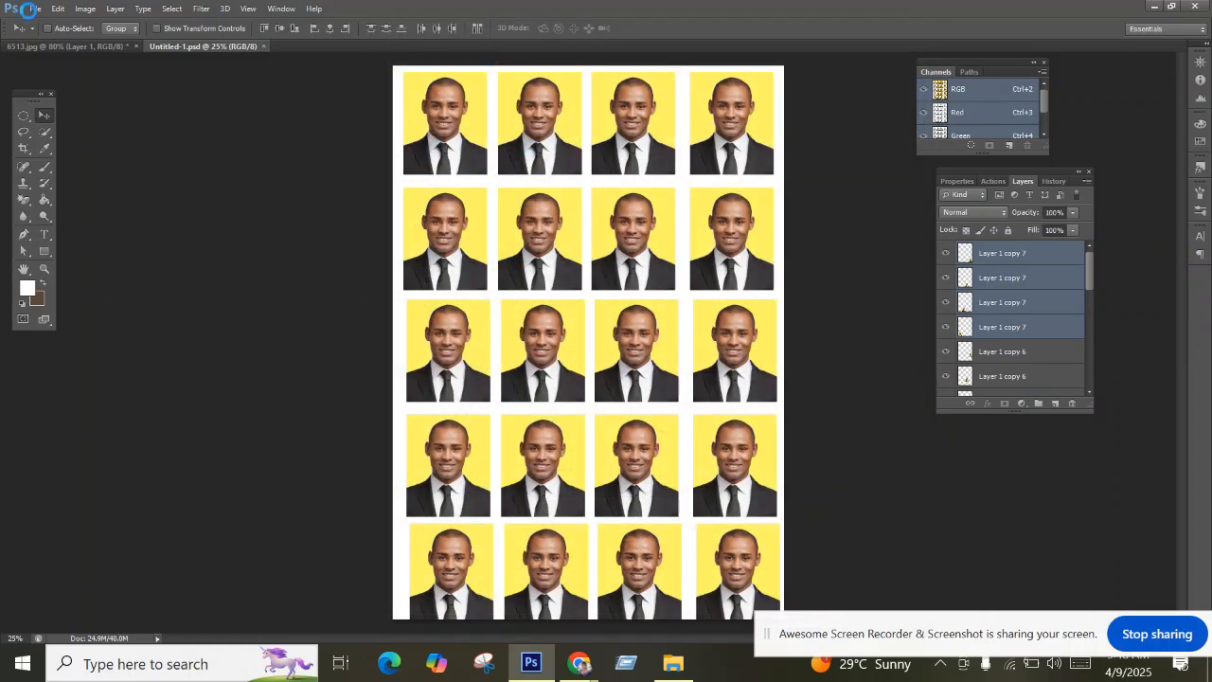
Generate the PDF with the High Quality Print preset and Acrobat 5 (PDF 1.4) compatibility, accepting the editing-capabilities notice.
left_click(618, 258)
left_click(724, 440)
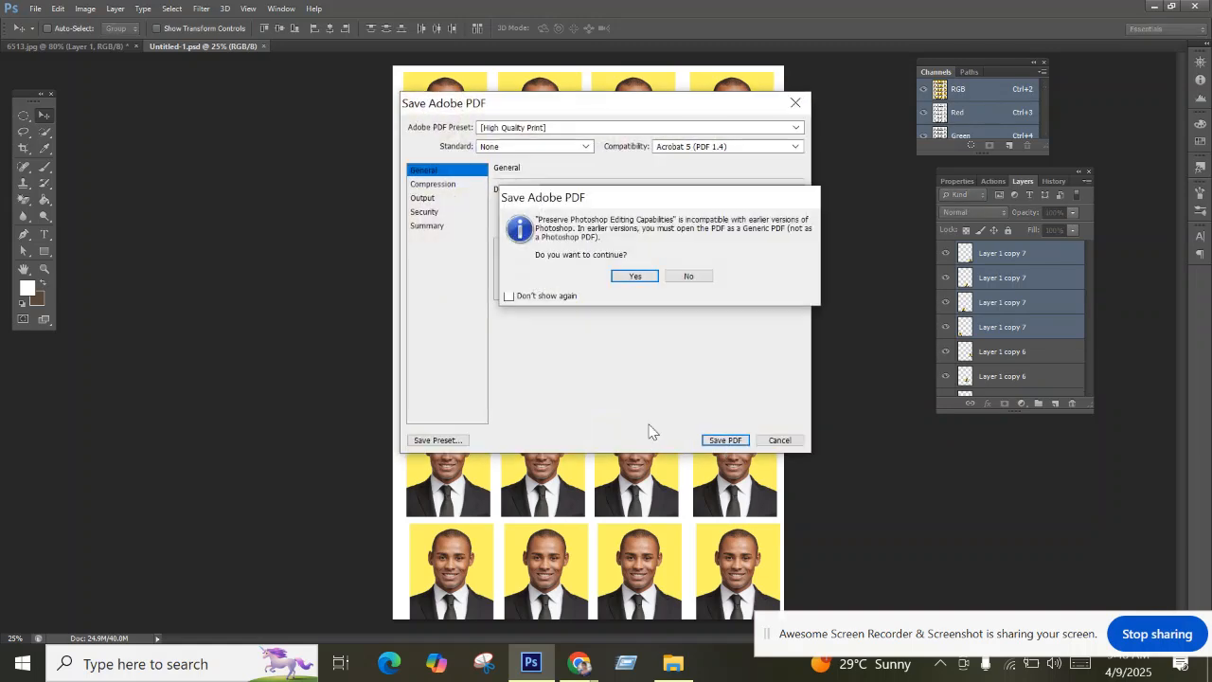
left_click(649, 277)
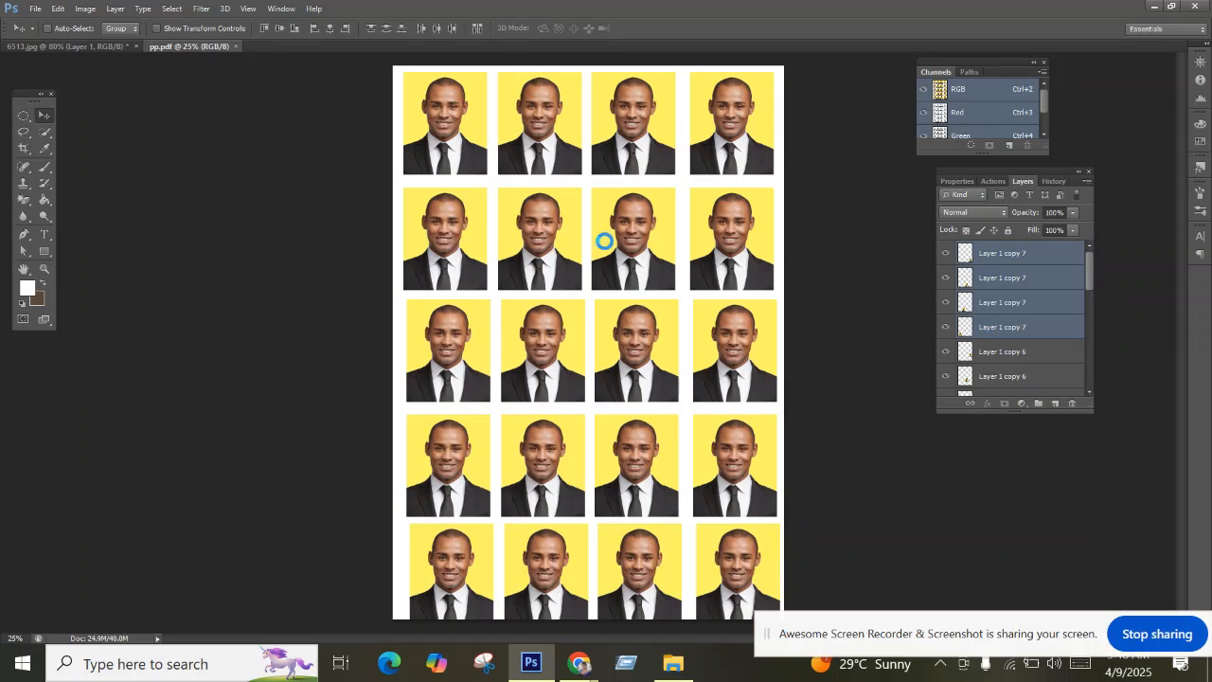
Review the sheet's print preview, color management, position and scaled print size settings, and close them without printing.
key("ctrl+p")
left_click_drag(639, 97, 479, 107)
scroll(633, 316, "down", 1)
scroll(638, 314, "up", 1)
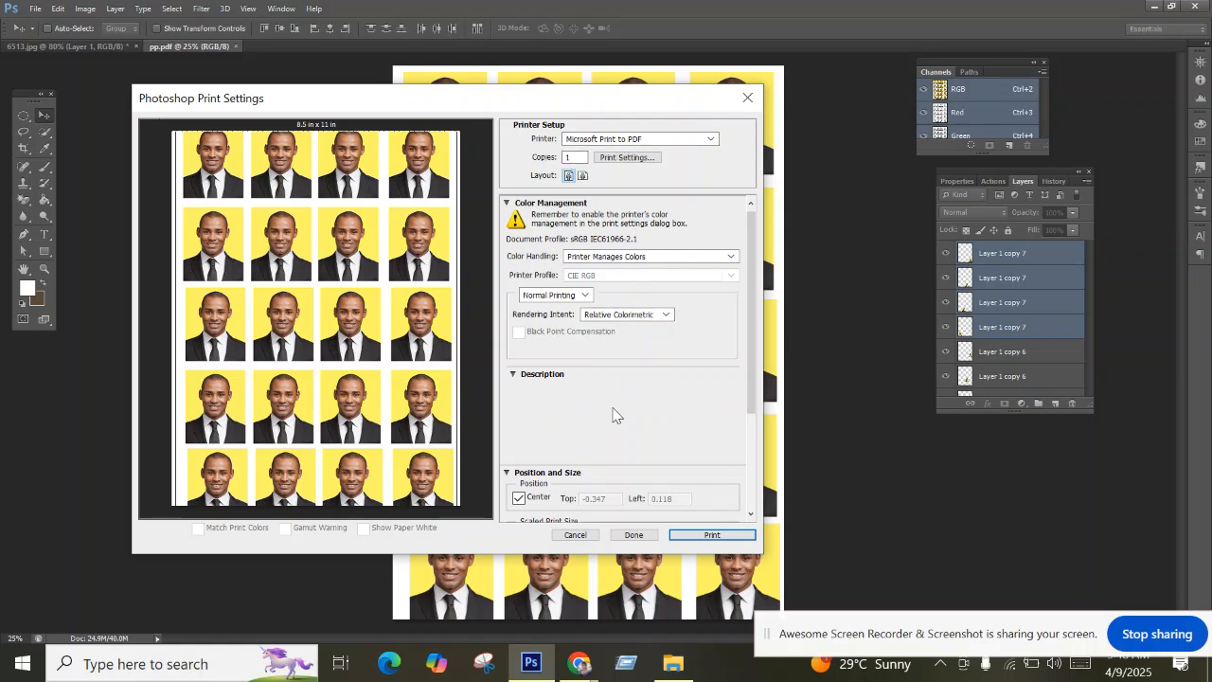
scroll(615, 415, "down", 1)
scroll(614, 415, "down", 4)
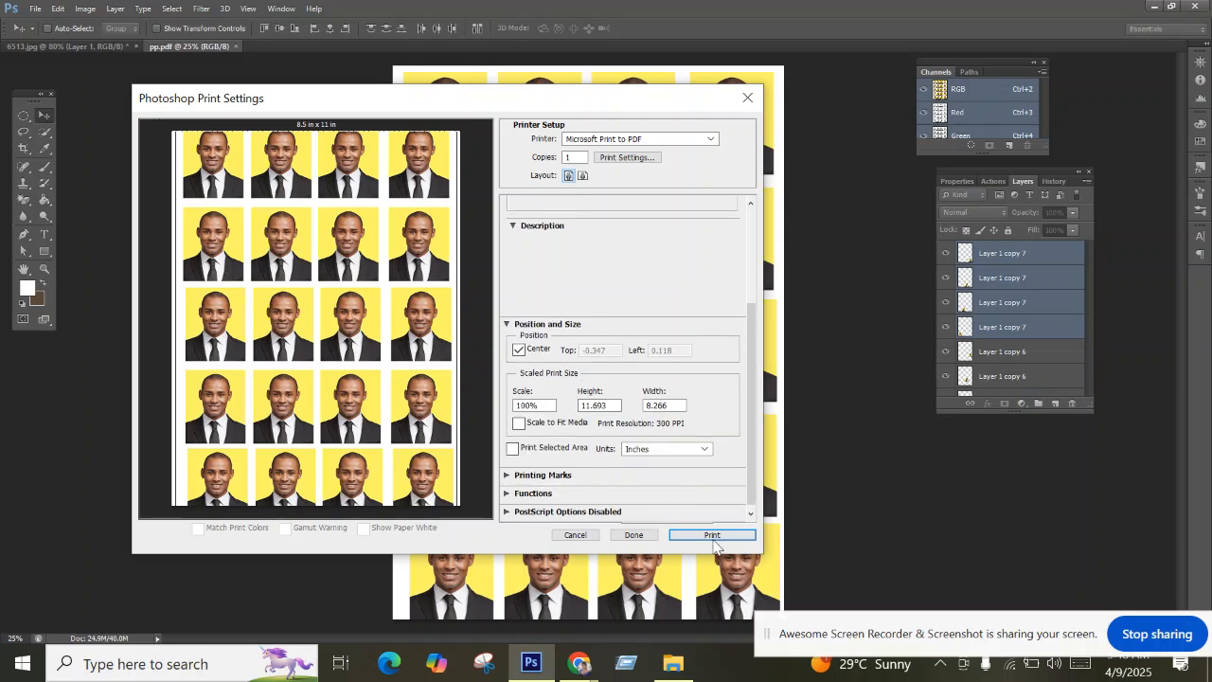
scroll(681, 442, "up", 1)
scroll(661, 393, "up", 1)
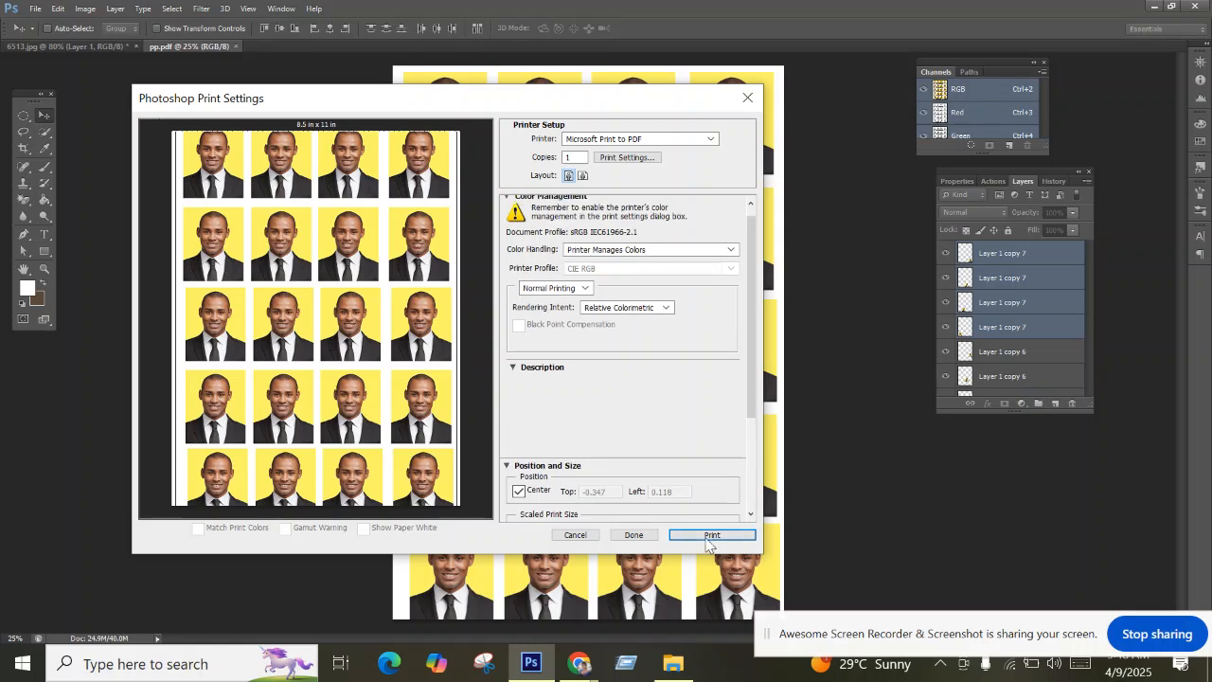
left_click(747, 97)
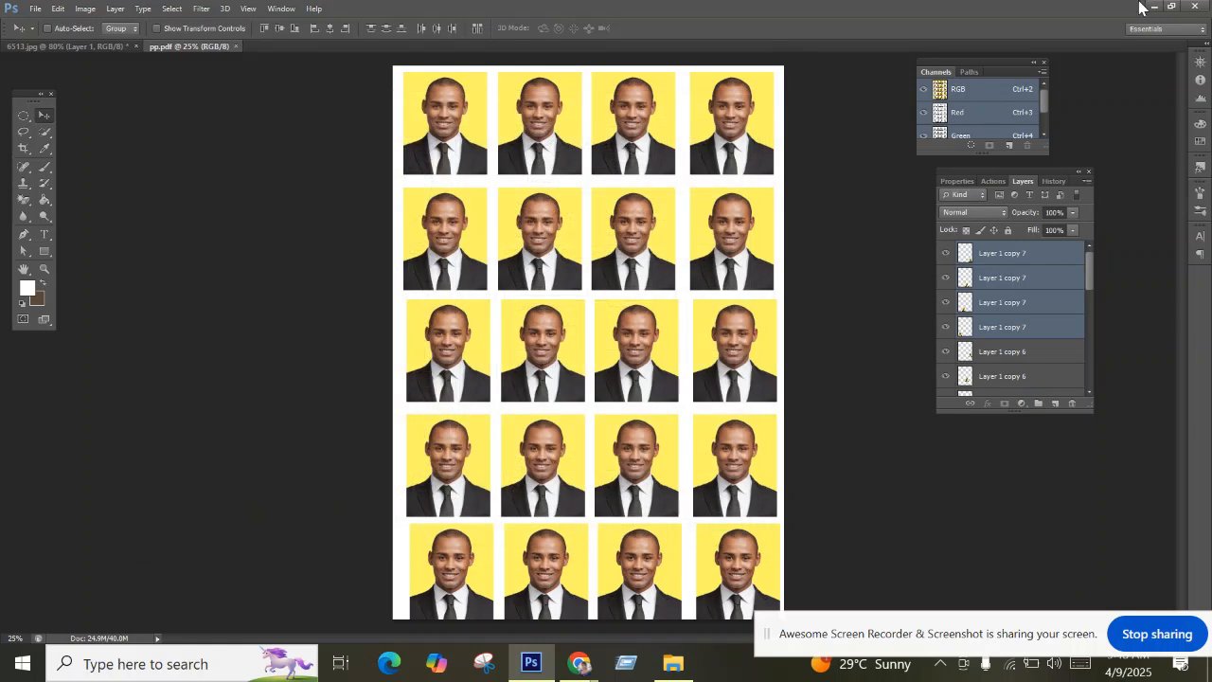
Go to the Windows desktop, move the pp PDF into open space and view it in Microsoft Edge, dismissing the restore prompt.
left_click(1152, 8)
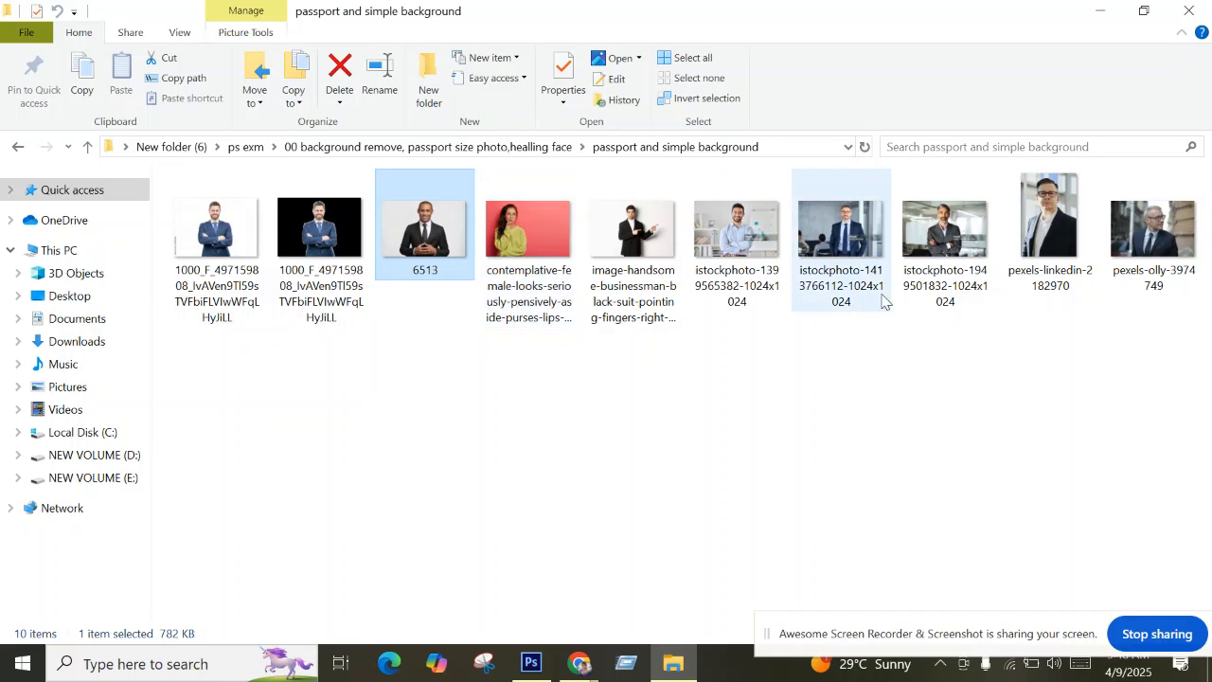
key("super+d")
left_click_drag(176, 47, 414, 235)
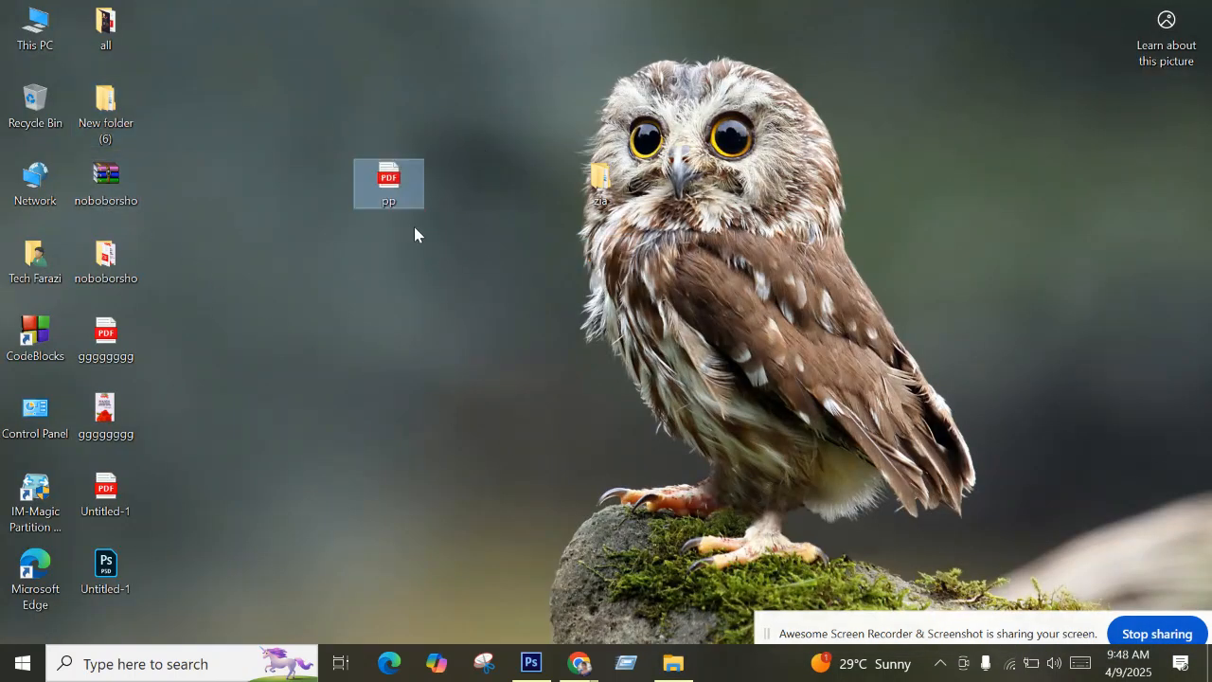
double_click(387, 192)
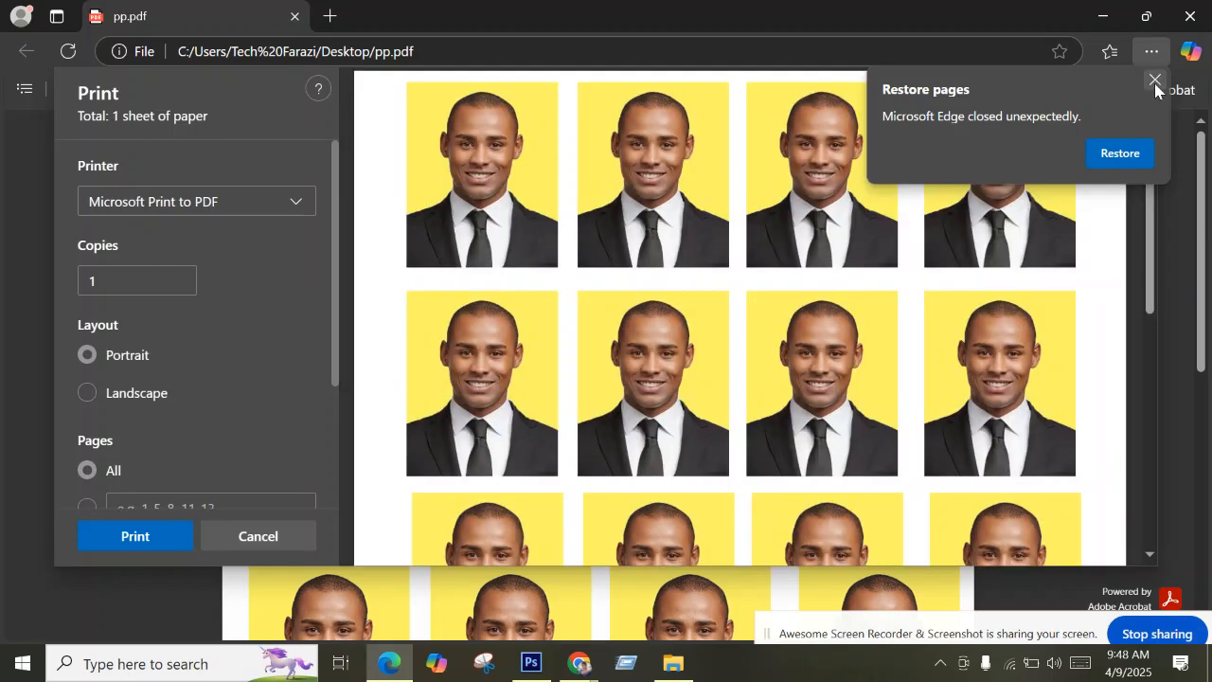
left_click(1154, 80)
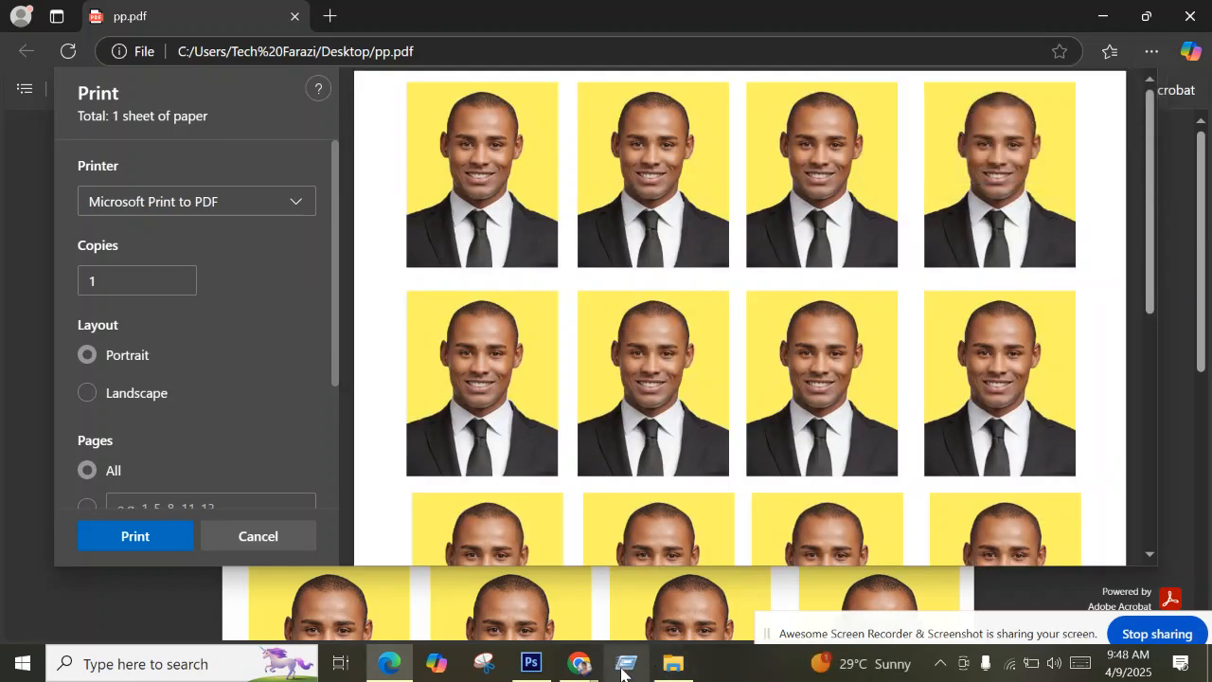
left_click(531, 662)
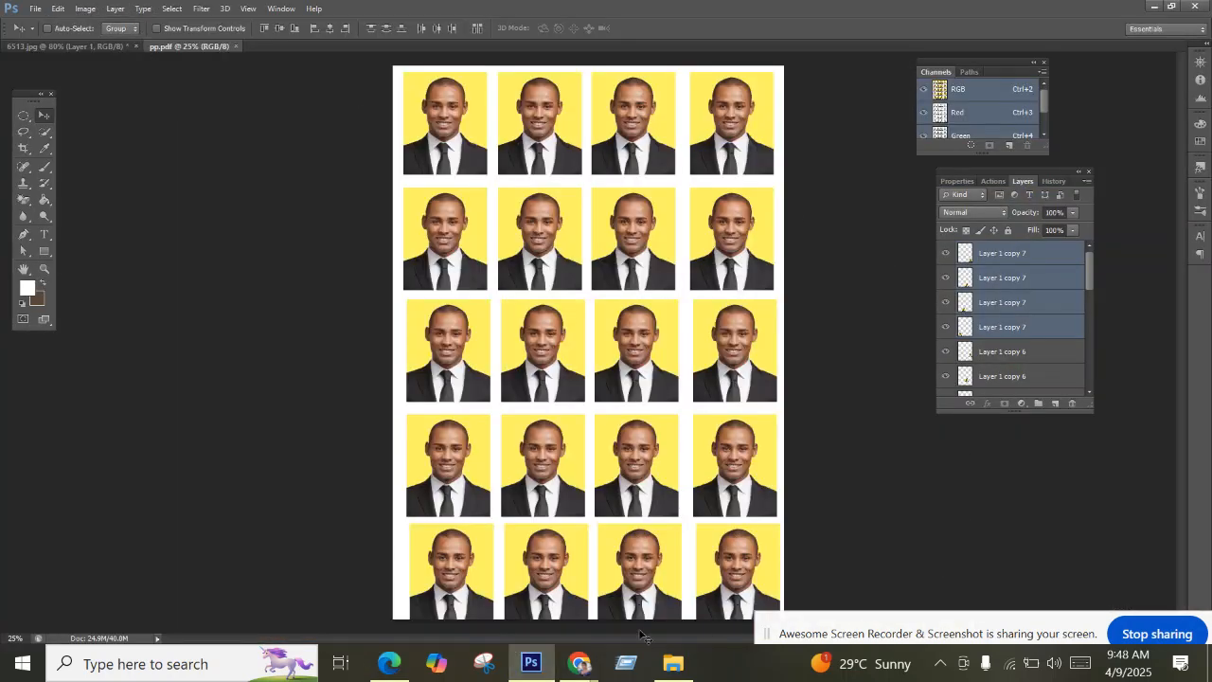
left_click(579, 663)
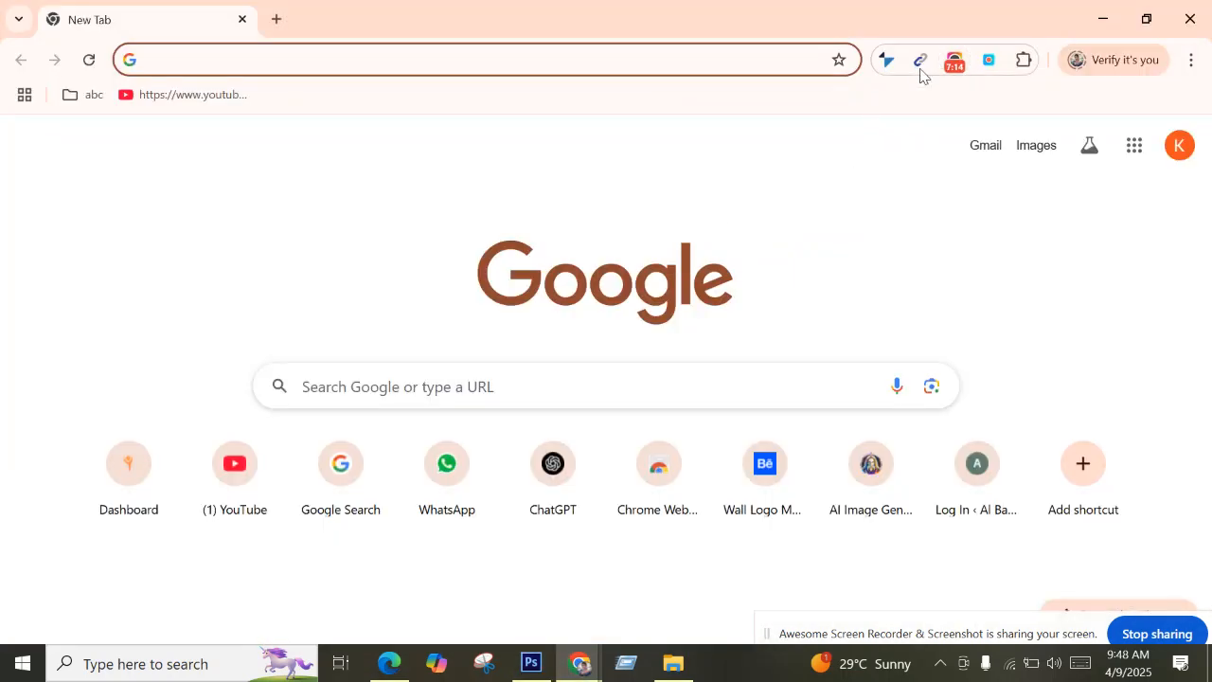